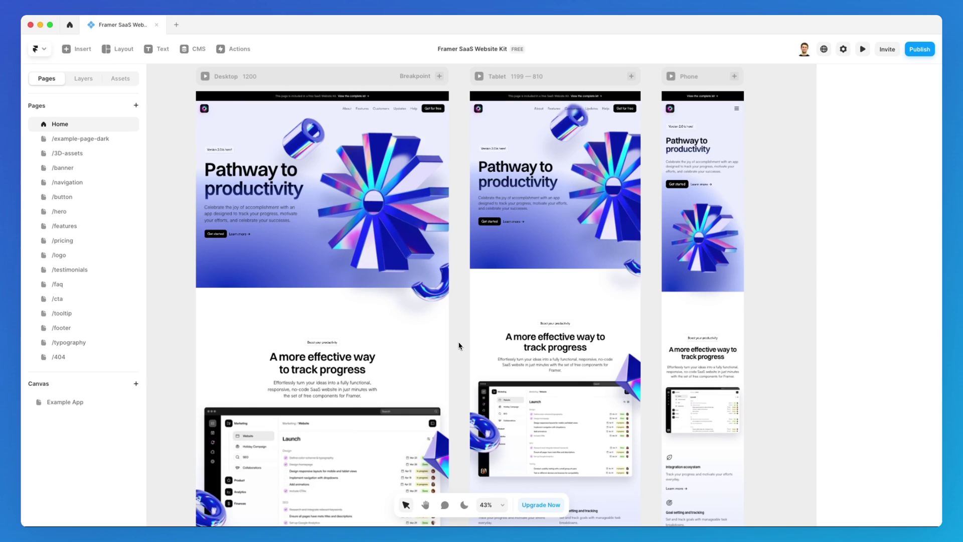
Pan and zoom the canvas from 43% to about 71% on the Desktop page's hero headline
{"action": "scroll", "coordinate": [459, 346], "scroll_direction": "left", "scroll_amount": 4}
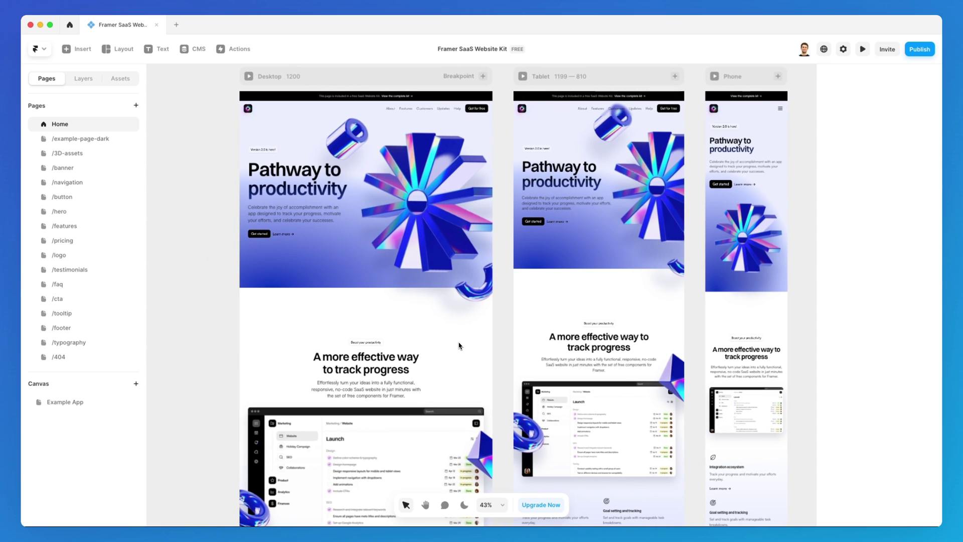
{"action": "scroll", "coordinate": [459, 345], "scroll_direction": "left", "scroll_amount": 8}
{"action": "scroll", "coordinate": [206, 226], "scroll_direction": "up", "scroll_amount": 2}
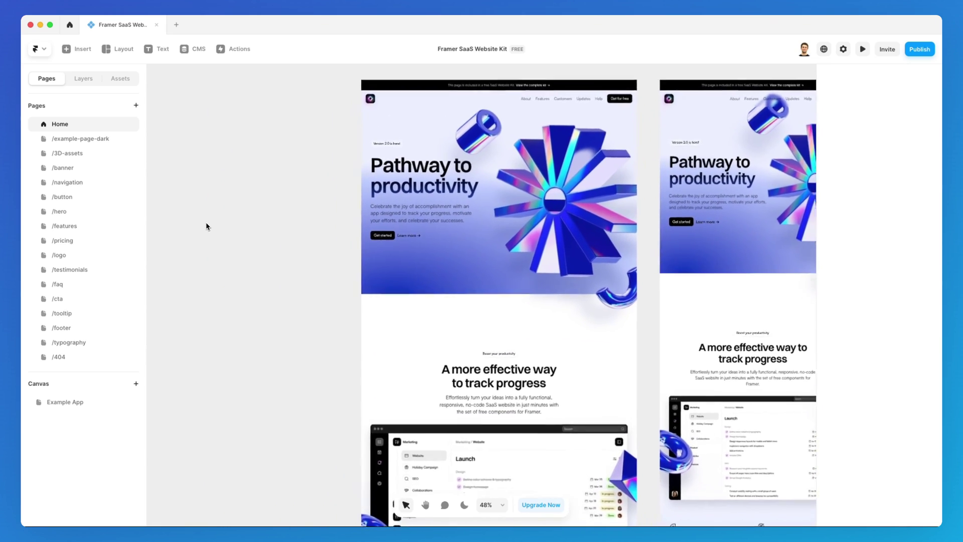
{"action": "scroll", "coordinate": [206, 227], "scroll_direction": "up", "scroll_amount": 5}
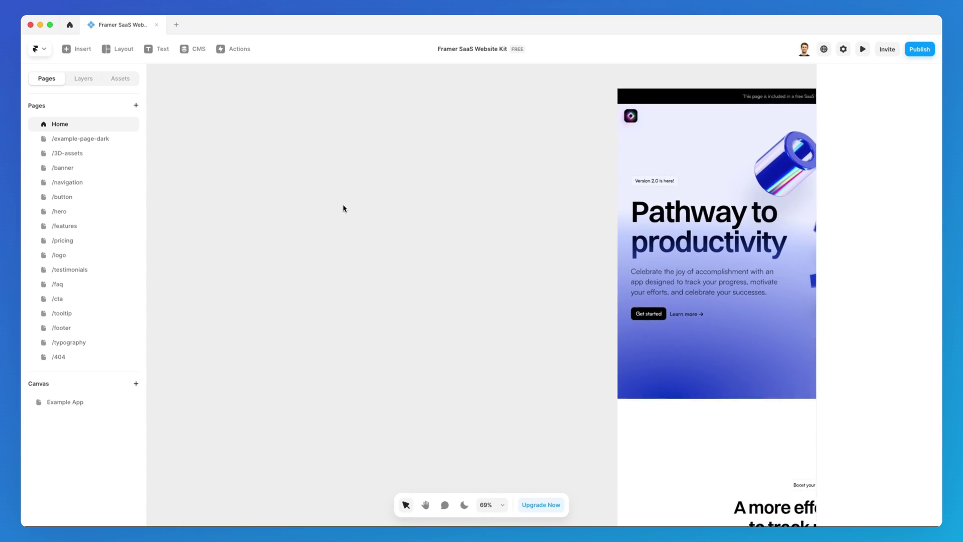
{"action": "scroll", "coordinate": [343, 208], "scroll_direction": "up", "scroll_amount": 1}
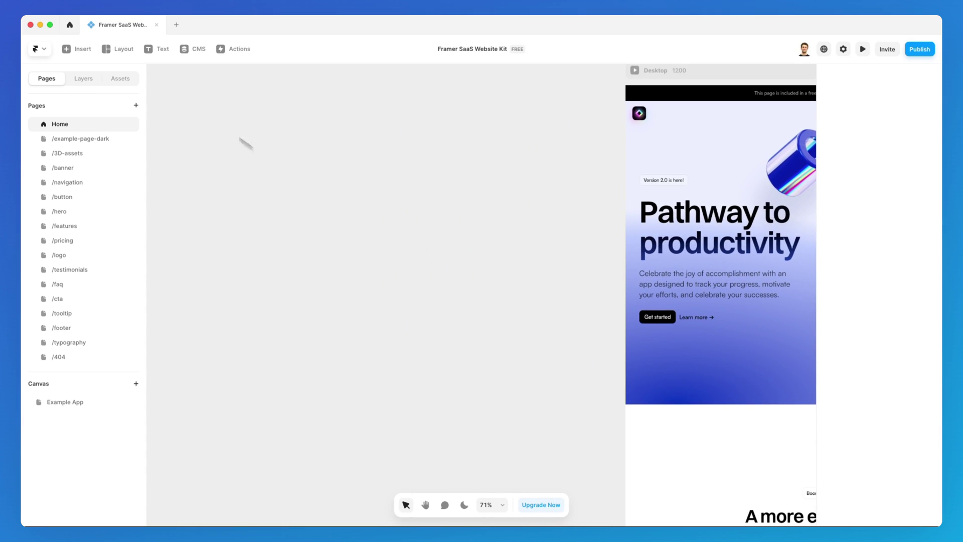
Show the Icons libraries in the Insert panel, including Hero, Material and Feather
{"action": "left_click", "coordinate": [91, 55]}
{"action": "mouse_move", "coordinate": [92, 203]}
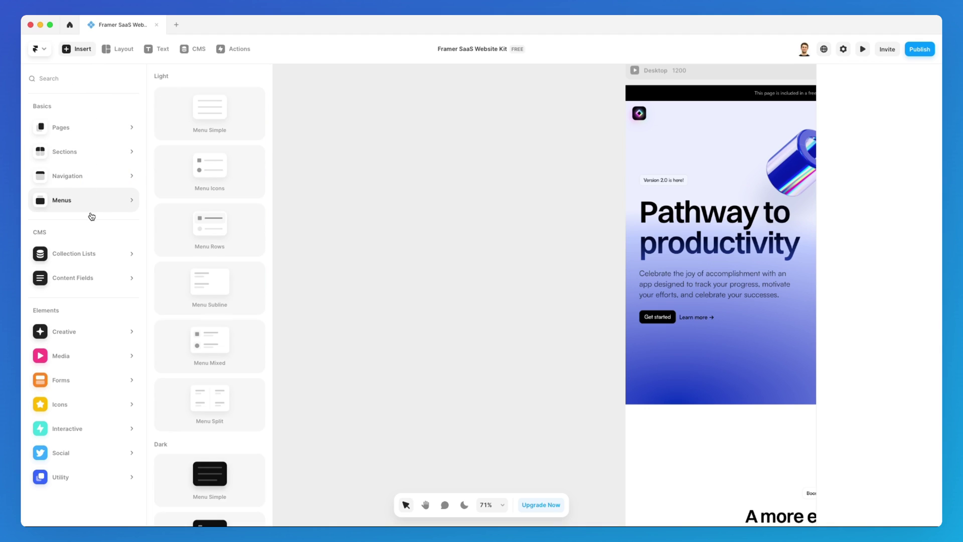
{"action": "mouse_move", "coordinate": [72, 399]}
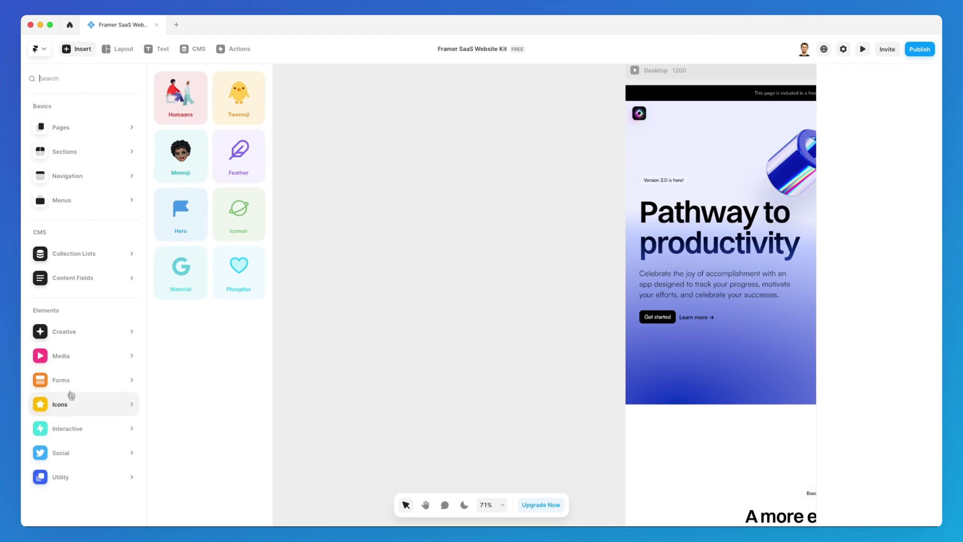
Insert a 60×60 Hero house icon and move it onto empty canvas at 136% zoom
{"action": "left_click", "coordinate": [182, 217]}
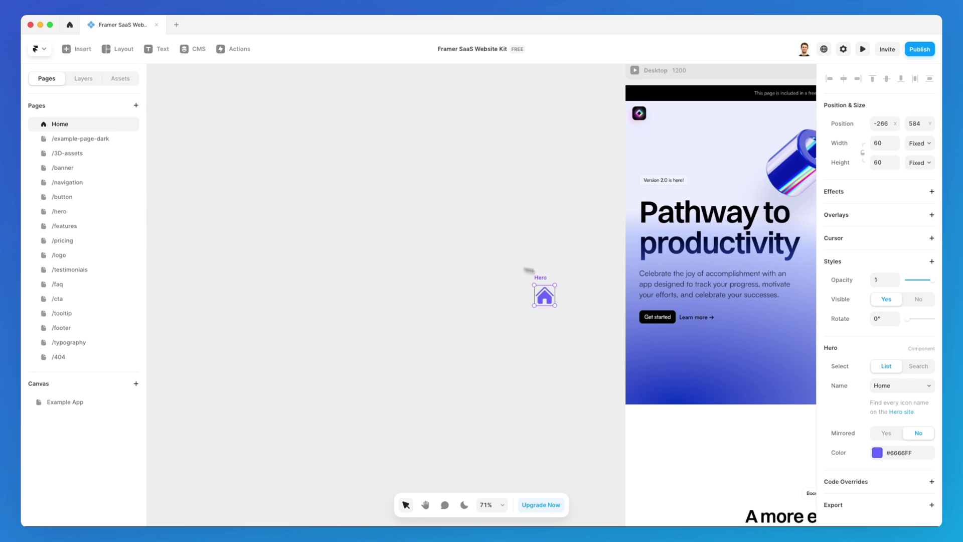
{"action": "scroll", "coordinate": [551, 297], "scroll_direction": "up", "scroll_amount": 5}
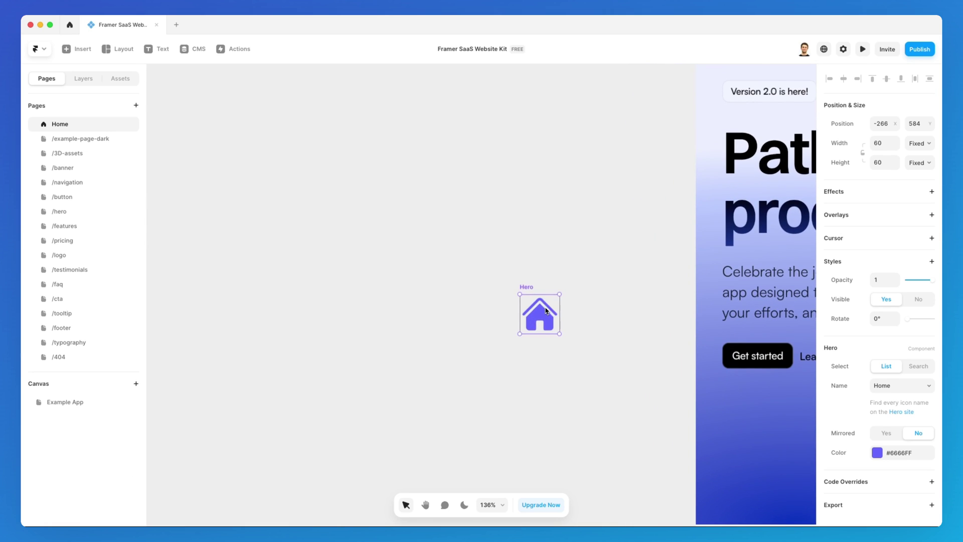
{"action": "left_click_drag", "start_coordinate": [551, 316], "coordinate": [338, 234]}
{"action": "scroll", "coordinate": [331, 230], "scroll_direction": "left", "scroll_amount": 5}
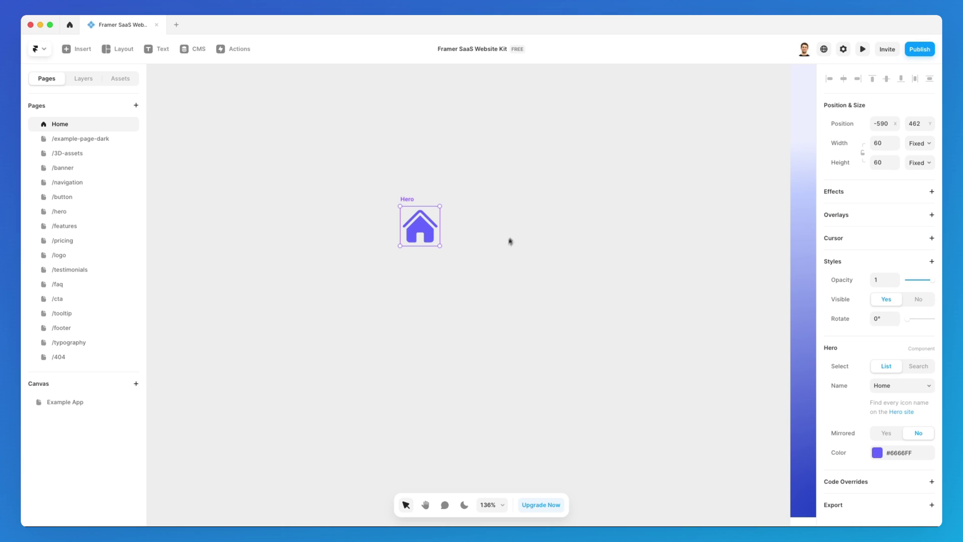
{"action": "scroll", "coordinate": [428, 158], "scroll_direction": "left", "scroll_amount": 3}
{"action": "scroll", "coordinate": [427, 158], "scroll_direction": "up", "scroll_amount": 2}
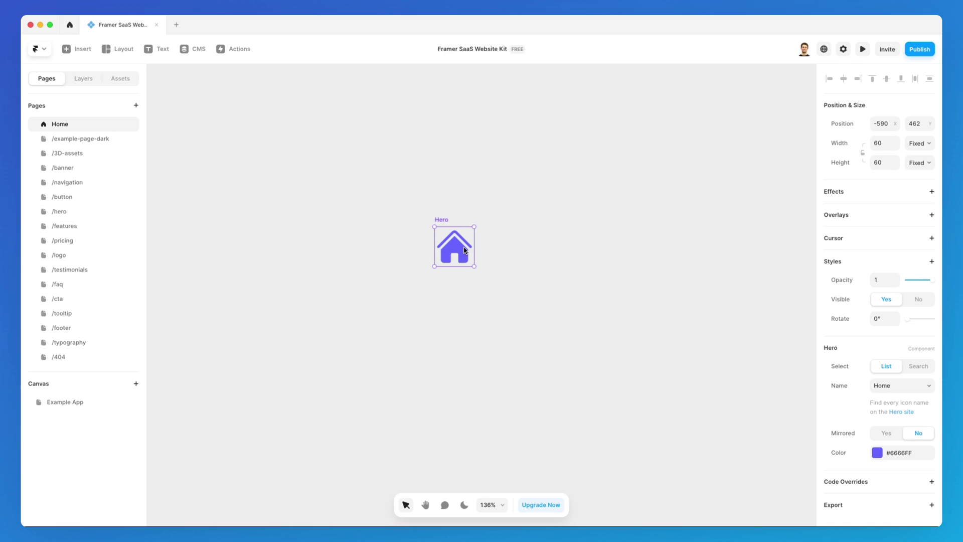
{"action": "scroll", "coordinate": [596, 273], "scroll_direction": "up", "scroll_amount": 1}
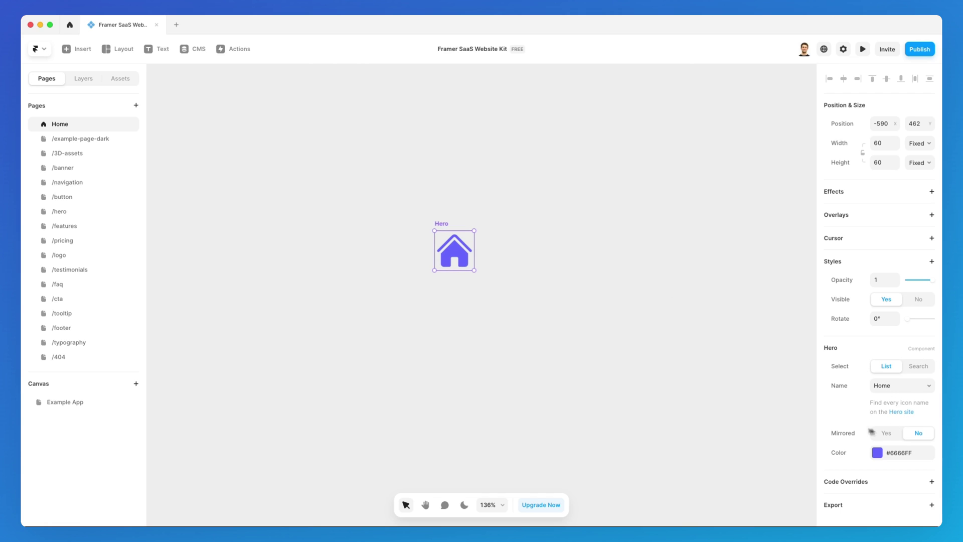
{"action": "left_click", "coordinate": [906, 391]}
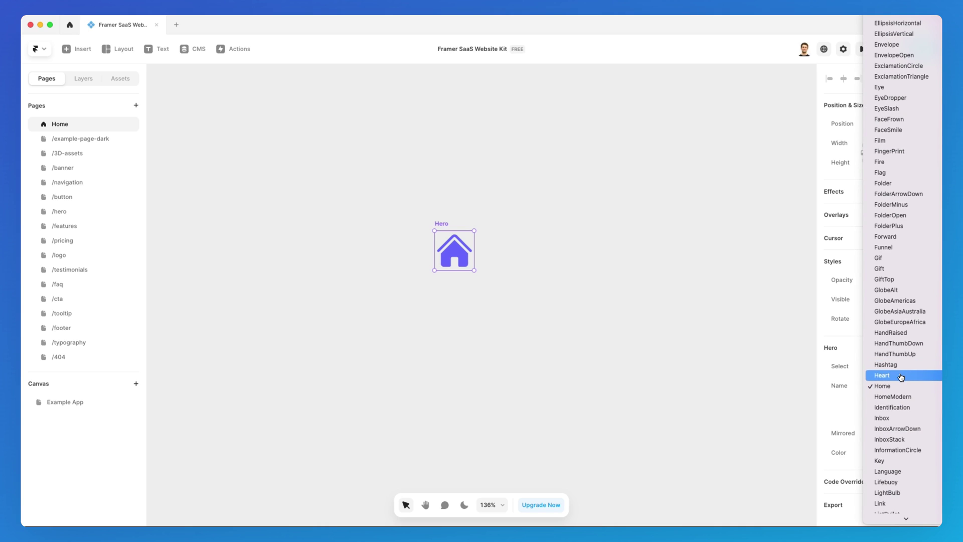
{"action": "scroll", "coordinate": [902, 378], "scroll_direction": "up", "scroll_amount": 15}
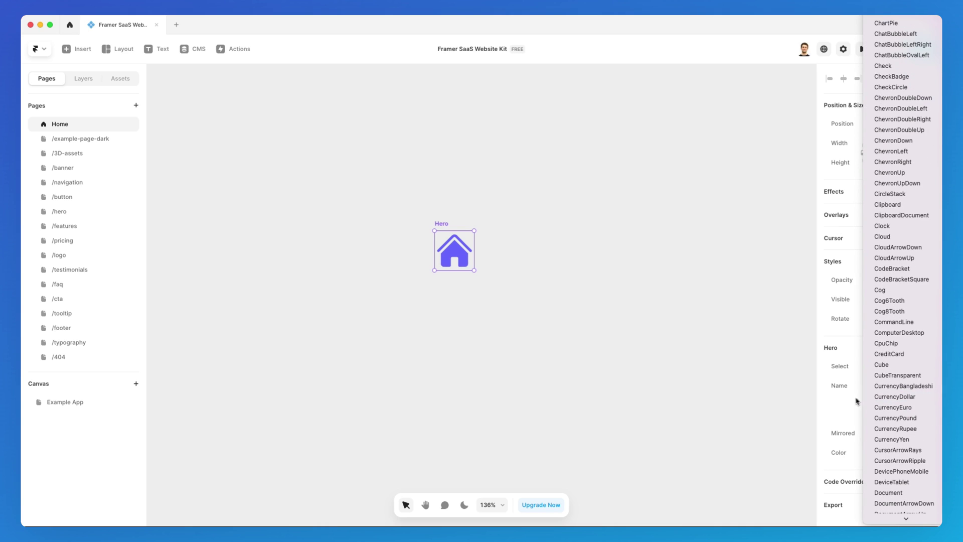
{"action": "left_click", "coordinate": [849, 404]}
{"action": "left_click", "coordinate": [910, 369]}
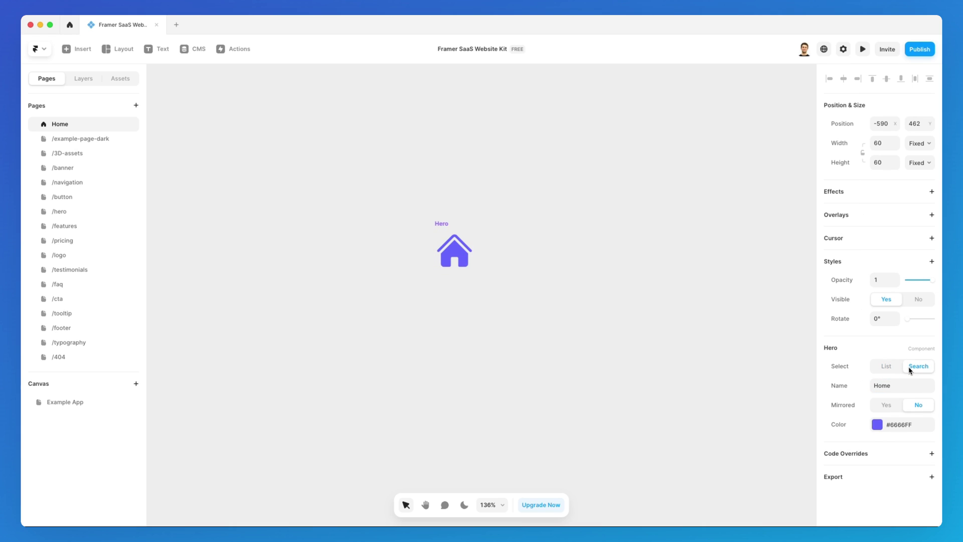
{"action": "left_click", "coordinate": [897, 370]}
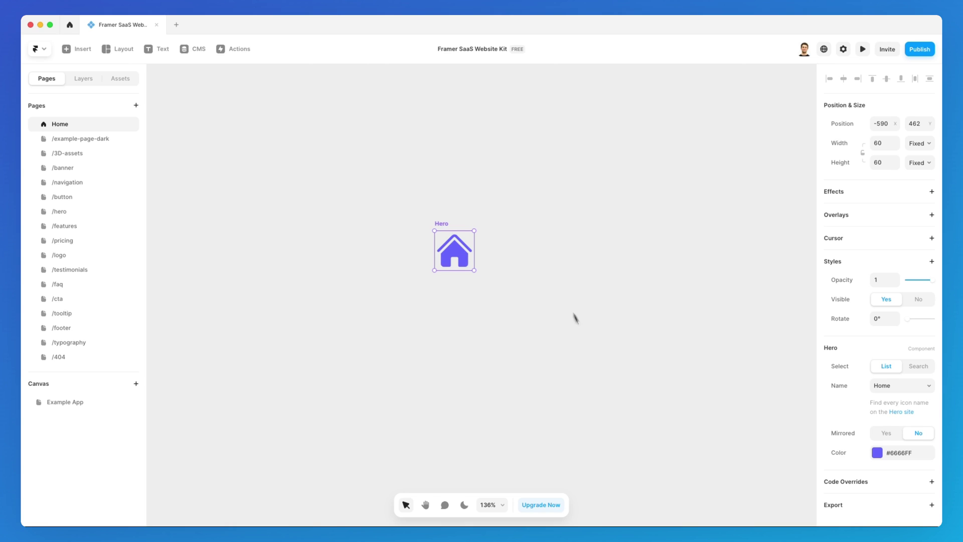
Search heroicons.com in Safari for 'horizon' to list adjustments-horizontal and the ellipsis icons
{"action": "left_click_drag", "start_coordinate": [639, 541], "coordinate": [639, 66]}
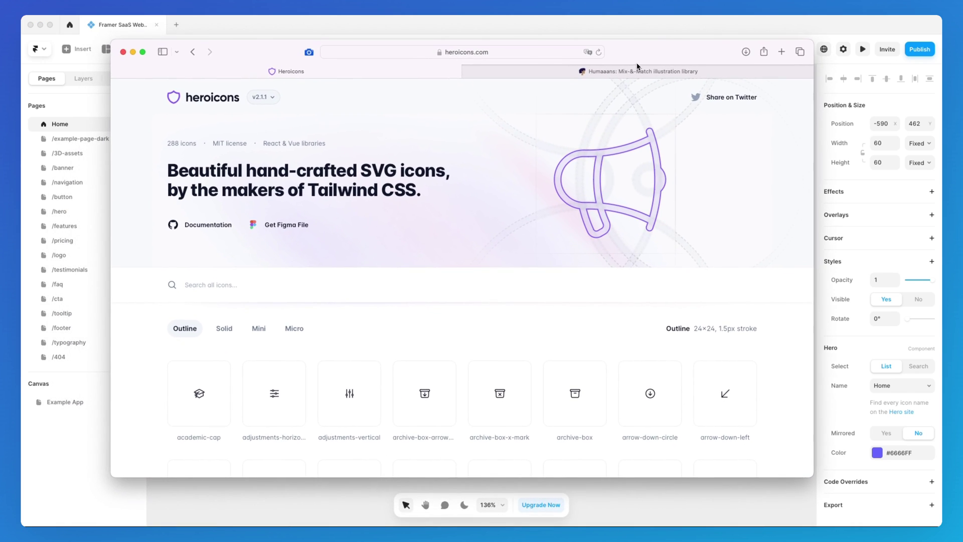
{"action": "left_click", "coordinate": [220, 285]}
{"action": "scroll", "coordinate": [337, 313], "scroll_direction": "down", "scroll_amount": 5}
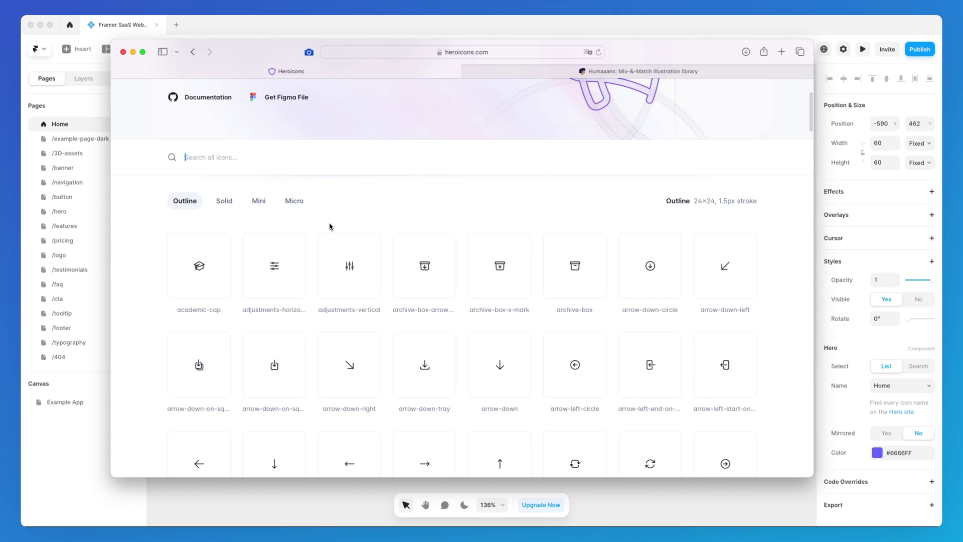
{"action": "type", "text": "horiz"}
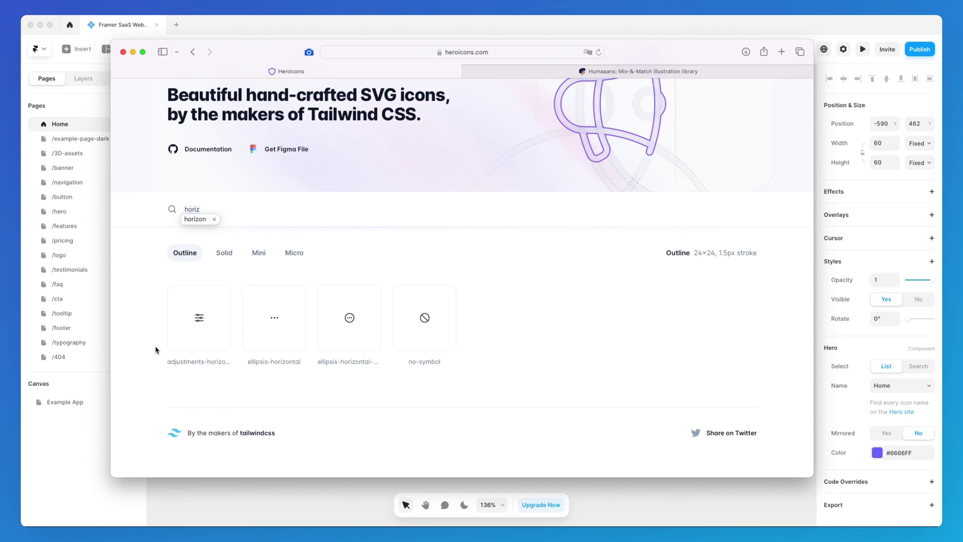
{"action": "type", "text": "on"}
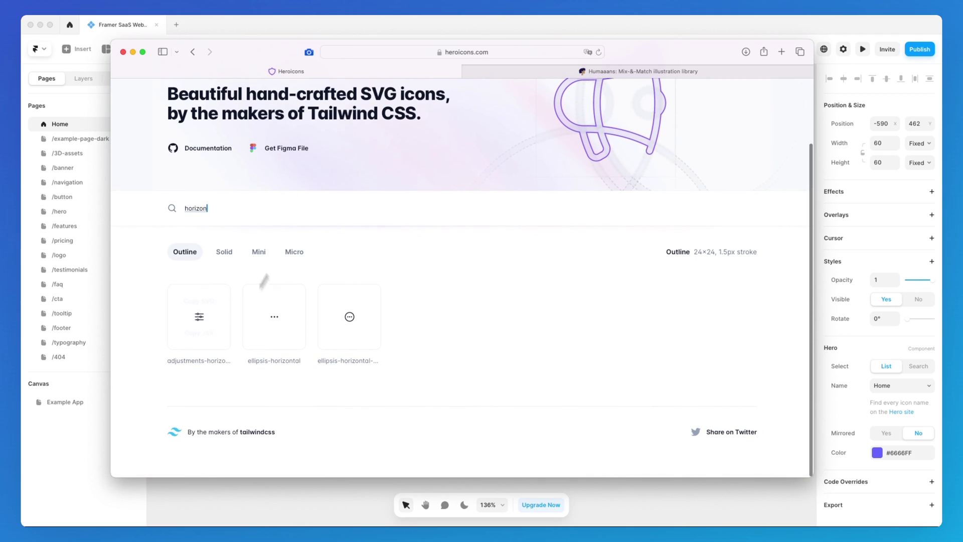
{"action": "mouse_move", "coordinate": [201, 329]}
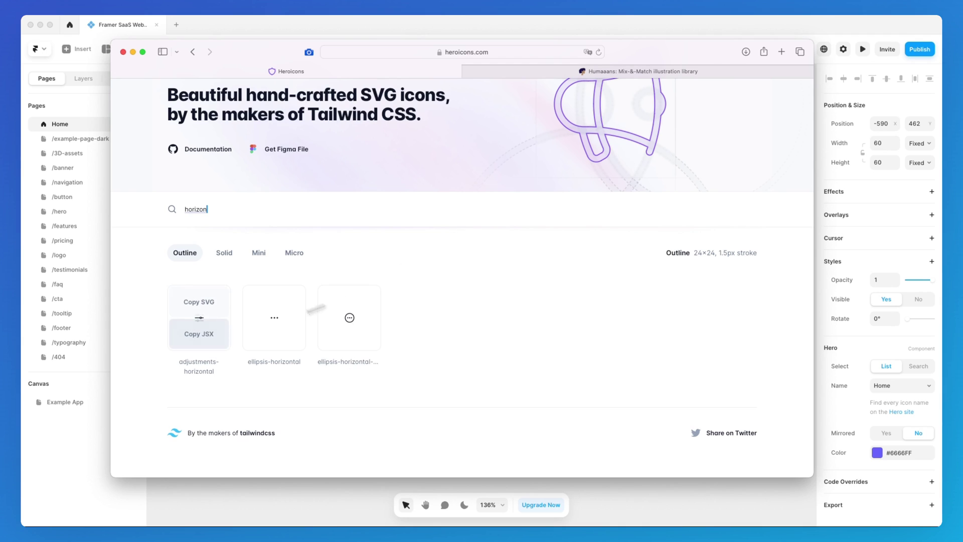
Copy the adjustments-horizontal icon as SVG and return to Framer
{"action": "left_click", "coordinate": [205, 310]}
{"action": "left_click_drag", "start_coordinate": [692, 56], "coordinate": [689, 60]}
{"action": "key", "text": "super+Tab"}
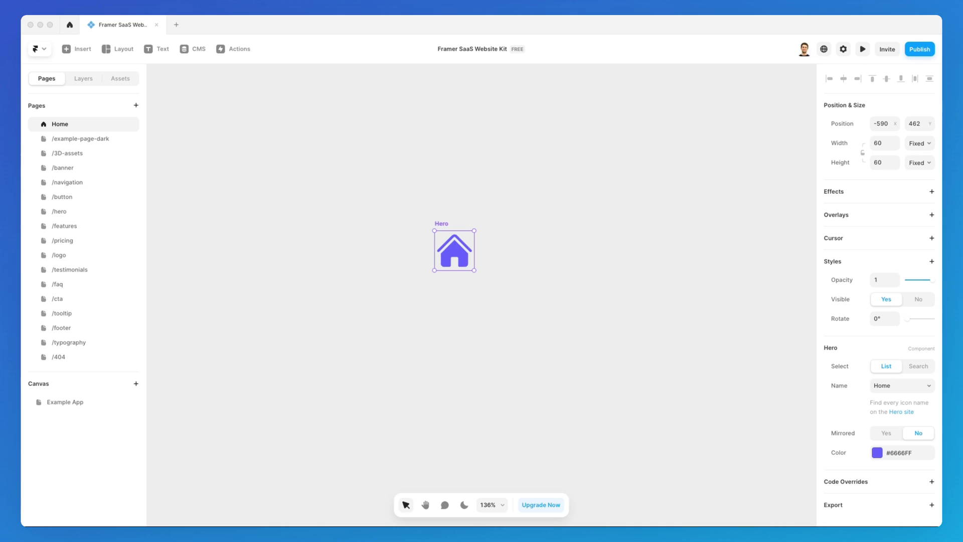
Paste the sliders SVG onto the canvas, enlarge and reposition it, then delete it
{"action": "left_click", "coordinate": [584, 254]}
{"action": "key", "text": "super+v"}
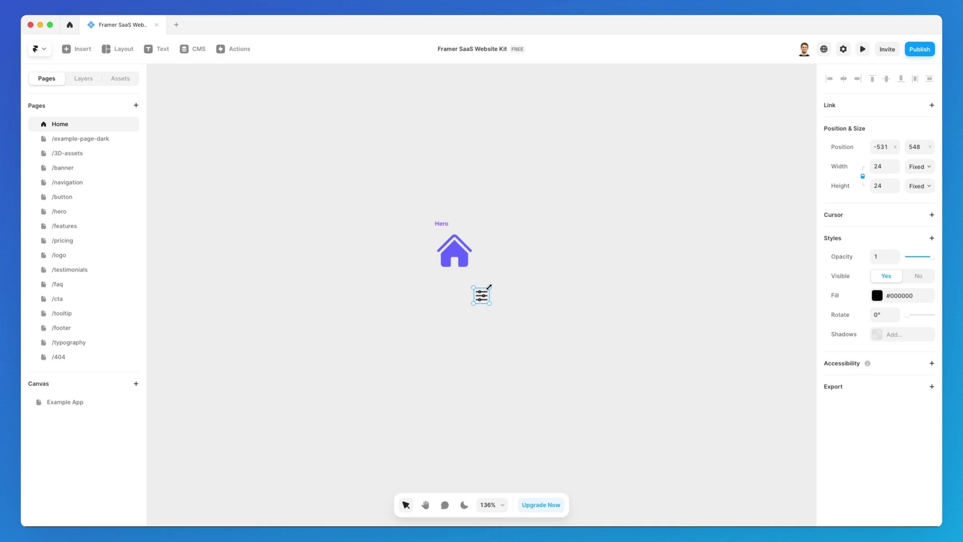
{"action": "left_click_drag", "start_coordinate": [489, 286], "coordinate": [574, 344]}
{"action": "key", "text": "BackSpace"}
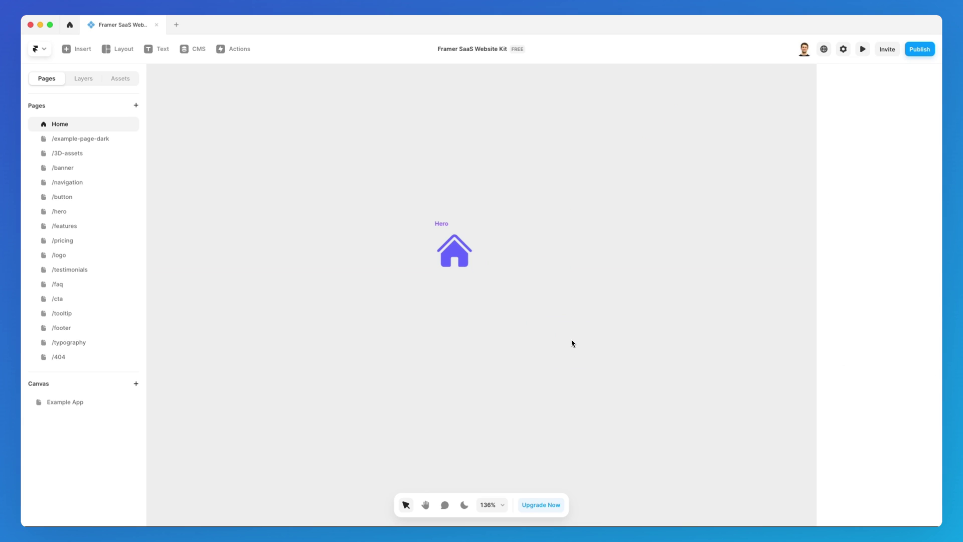
{"action": "left_click", "coordinate": [442, 240]}
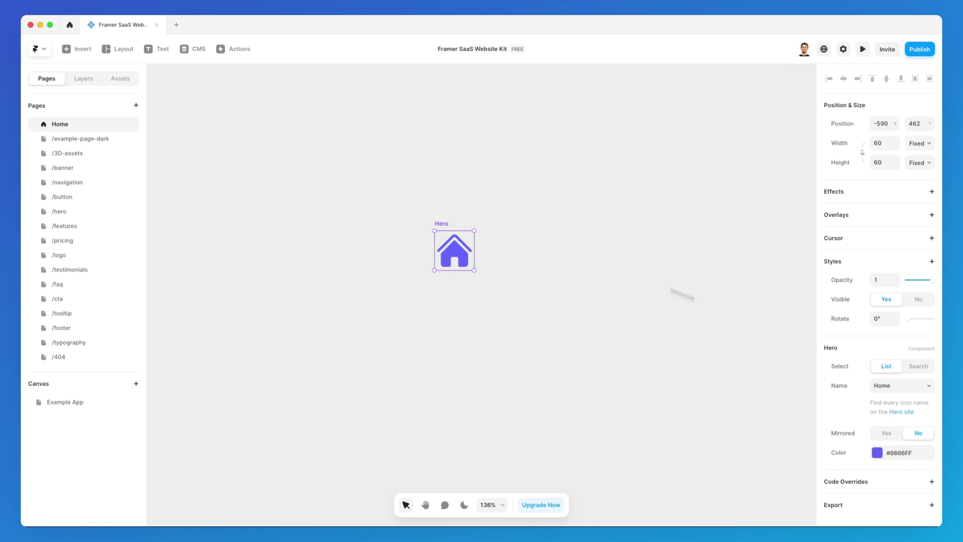
{"action": "left_click", "coordinate": [906, 385]}
{"action": "scroll", "coordinate": [897, 367], "scroll_direction": "up", "scroll_amount": 20}
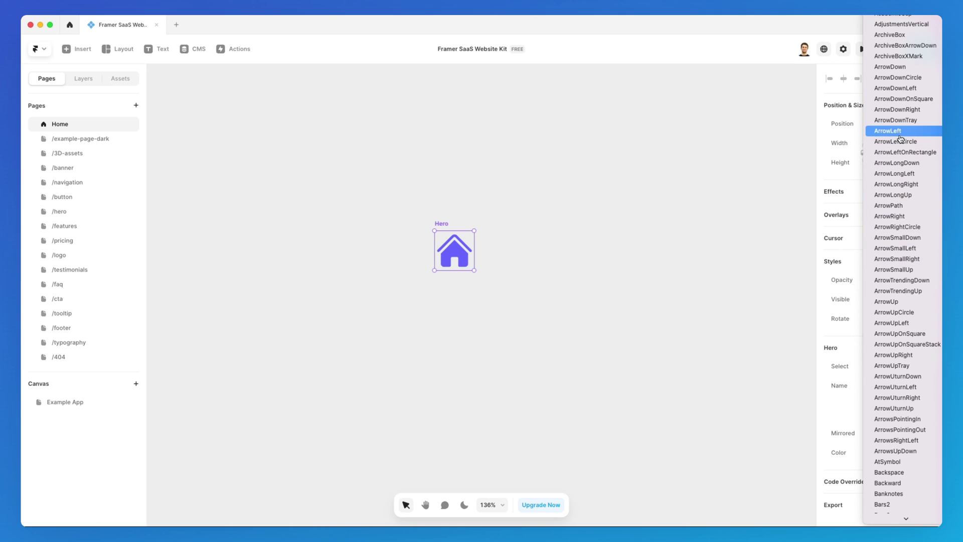
{"action": "left_click", "coordinate": [905, 27]}
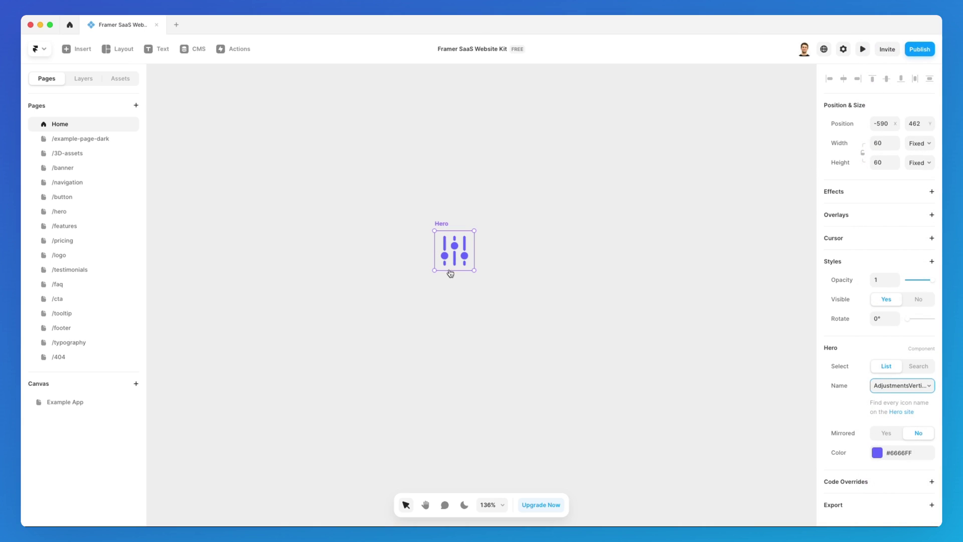
{"action": "left_click", "coordinate": [436, 299]}
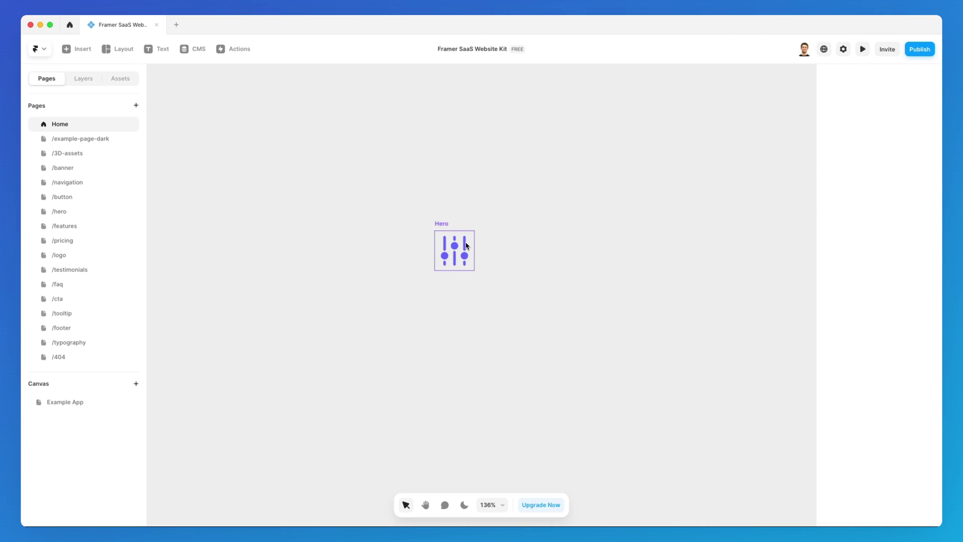
{"action": "scroll", "coordinate": [466, 246], "scroll_direction": "down", "scroll_amount": 2}
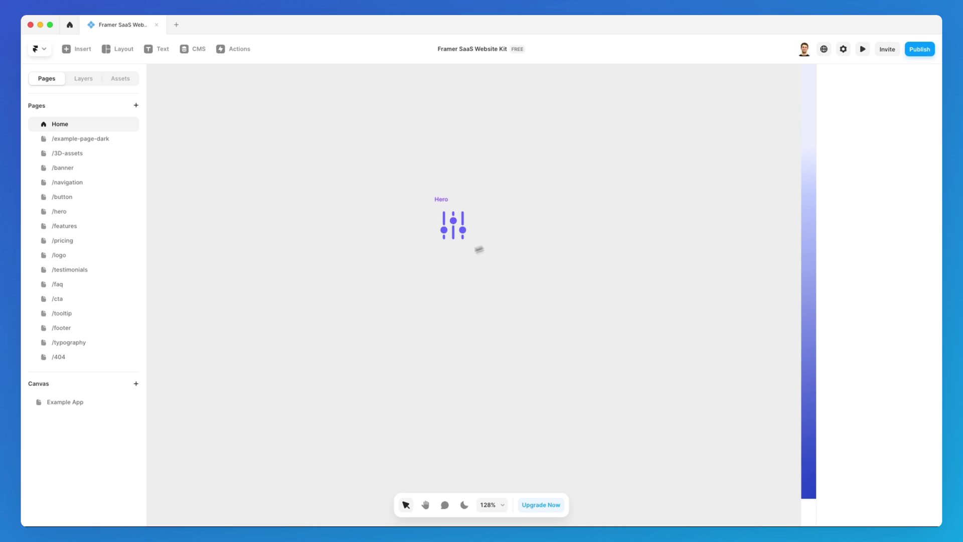
{"action": "scroll", "coordinate": [458, 209], "scroll_direction": "up", "scroll_amount": 2}
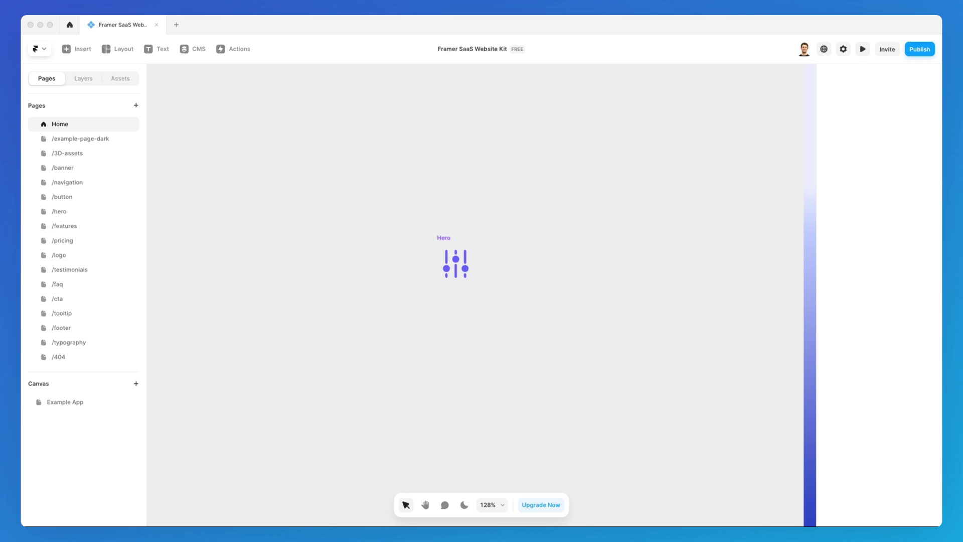
Copy the ellipsis-horizontal icon's SVG from Heroicons and go back to Framer
{"action": "key", "text": "super+Tab"}
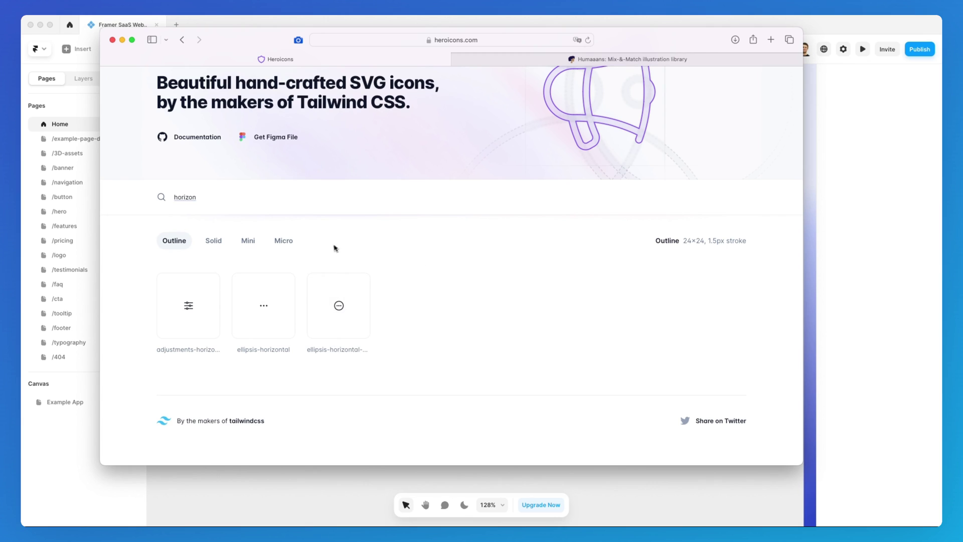
{"action": "left_click", "coordinate": [246, 294]}
{"action": "key", "text": "super+Tab"}
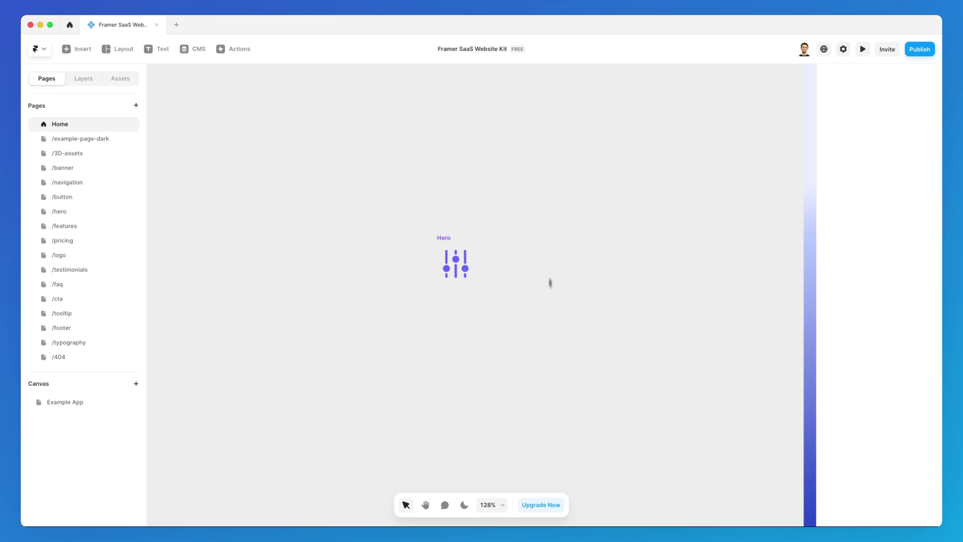
Drag a Material icon onto the canvas to the right of the Hero icon
{"action": "left_click", "coordinate": [76, 58]}
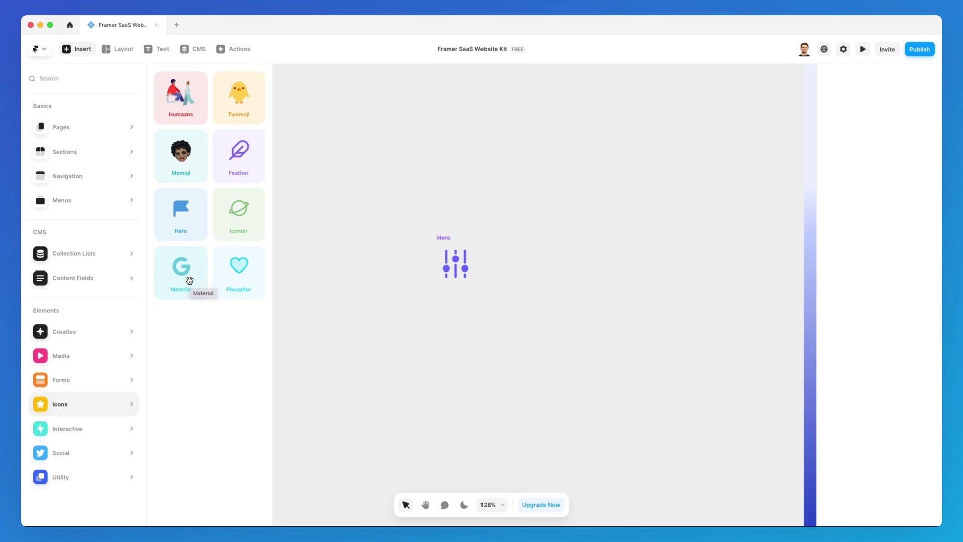
{"action": "left_click", "coordinate": [193, 273]}
{"action": "left_click_drag", "start_coordinate": [193, 273], "coordinate": [528, 241]}
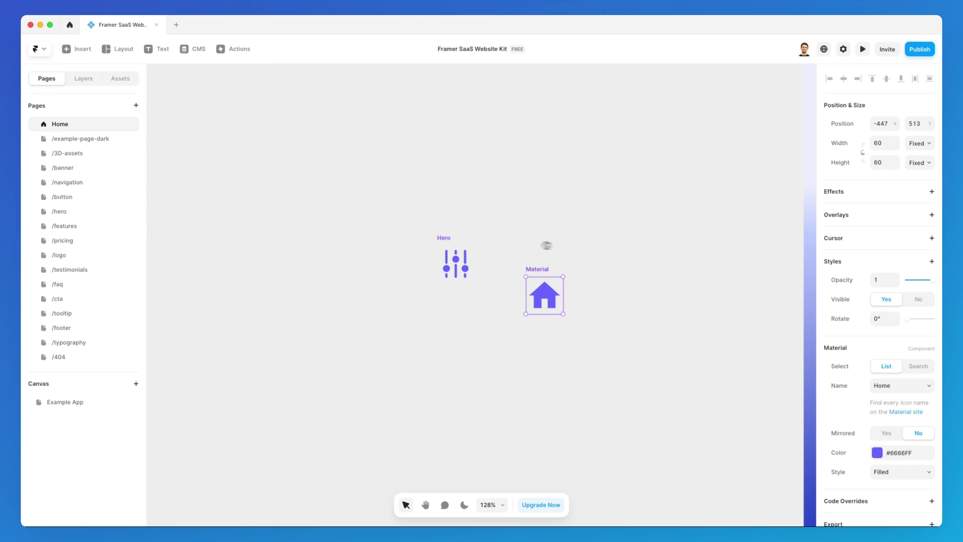
Set the Material icon's Name to Houseboat after trying HeadsetMic and Home
{"action": "left_click", "coordinate": [873, 385]}
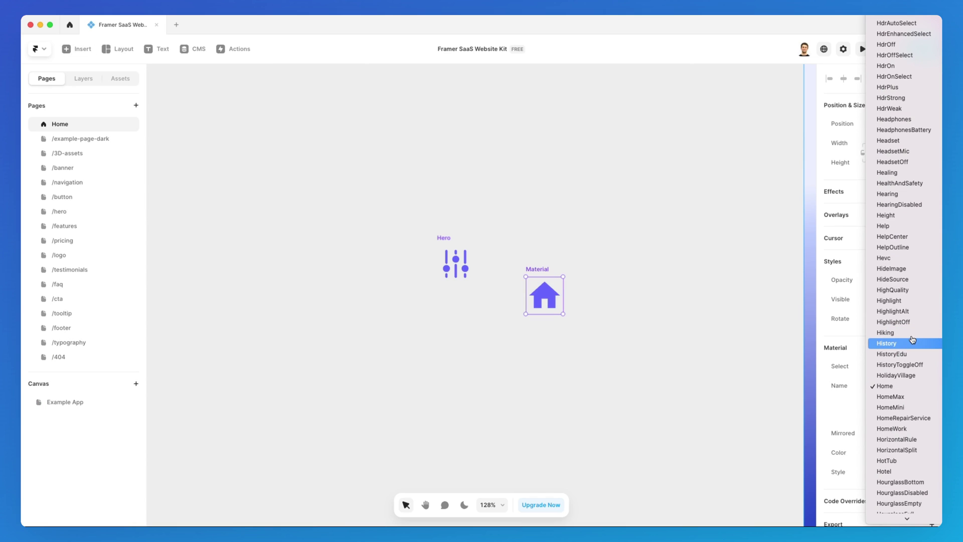
{"action": "scroll", "coordinate": [904, 331], "scroll_direction": "up", "scroll_amount": 3}
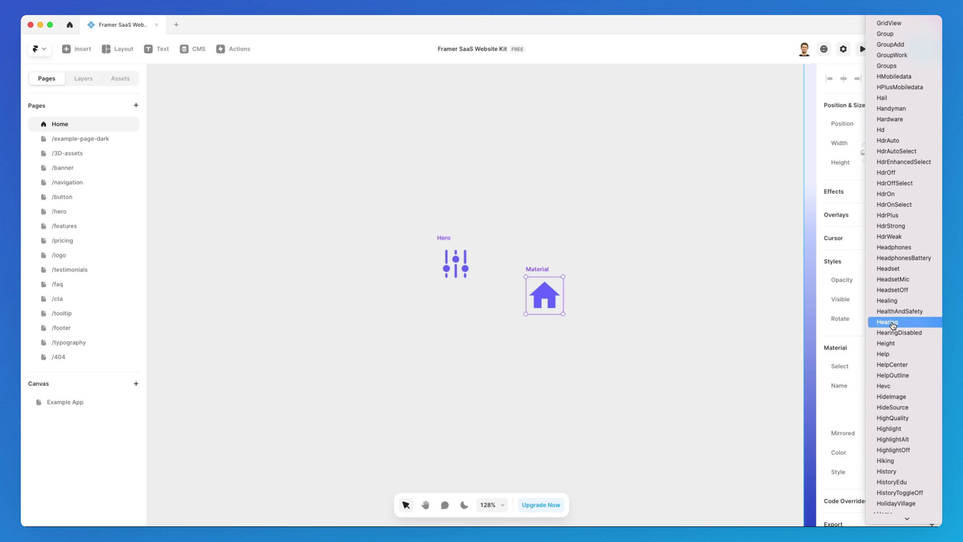
{"action": "left_click", "coordinate": [895, 281]}
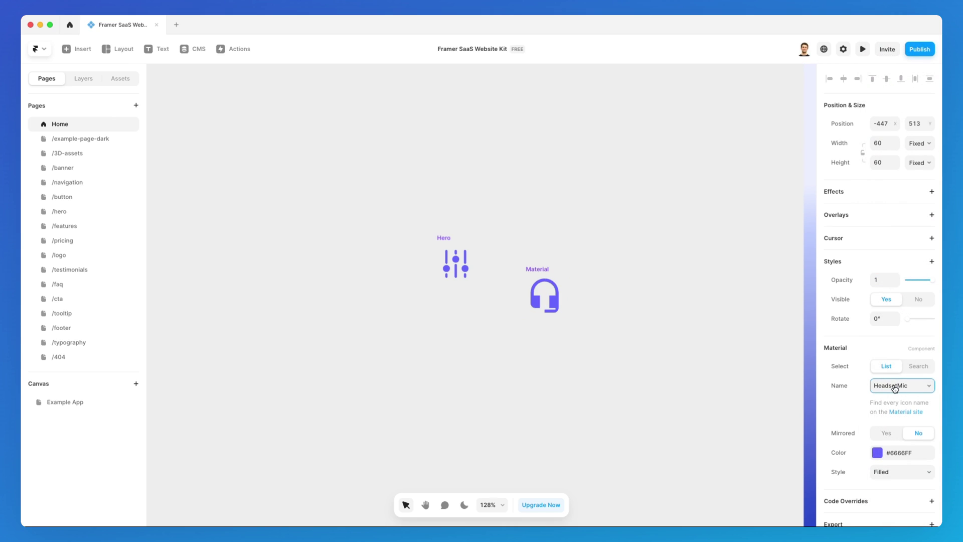
{"action": "left_click", "coordinate": [895, 388]}
{"action": "scroll", "coordinate": [898, 361], "scroll_direction": "down", "scroll_amount": 5}
{"action": "left_click", "coordinate": [898, 364]}
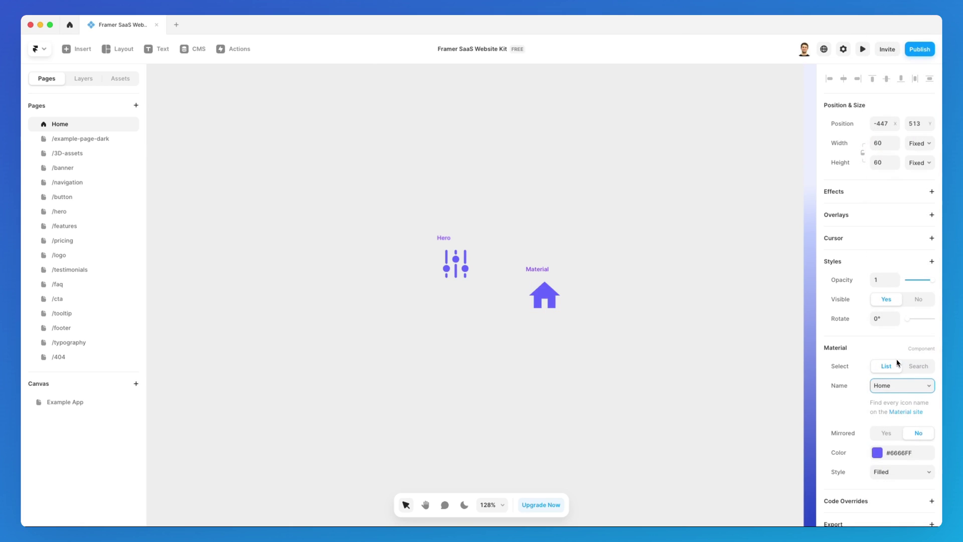
{"action": "left_click", "coordinate": [897, 386]}
{"action": "scroll", "coordinate": [896, 386], "scroll_direction": "down", "scroll_amount": 2}
{"action": "left_click", "coordinate": [883, 385]}
Switch the Material icon's Select to Search and enter 'arrow' as its name
{"action": "left_click", "coordinate": [915, 368]}
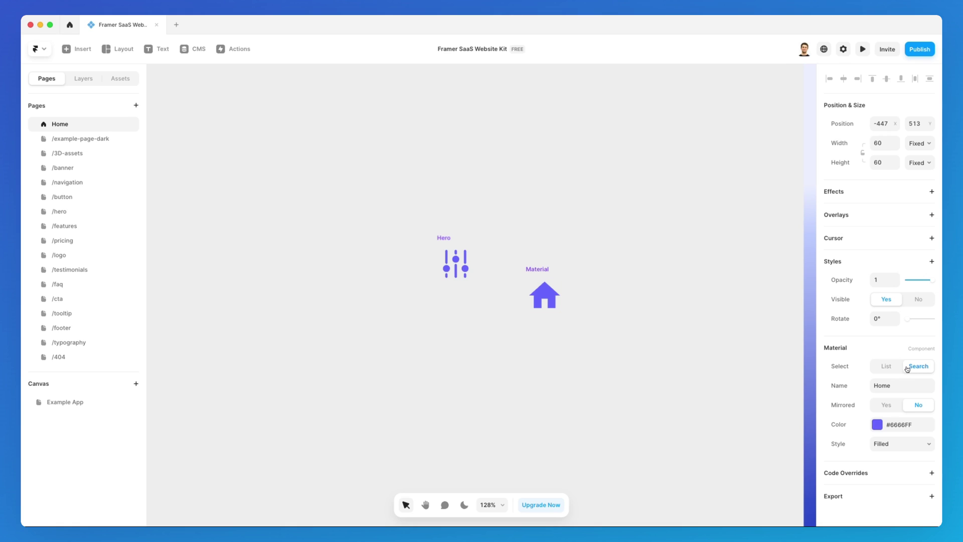
{"action": "left_click", "coordinate": [901, 370]}
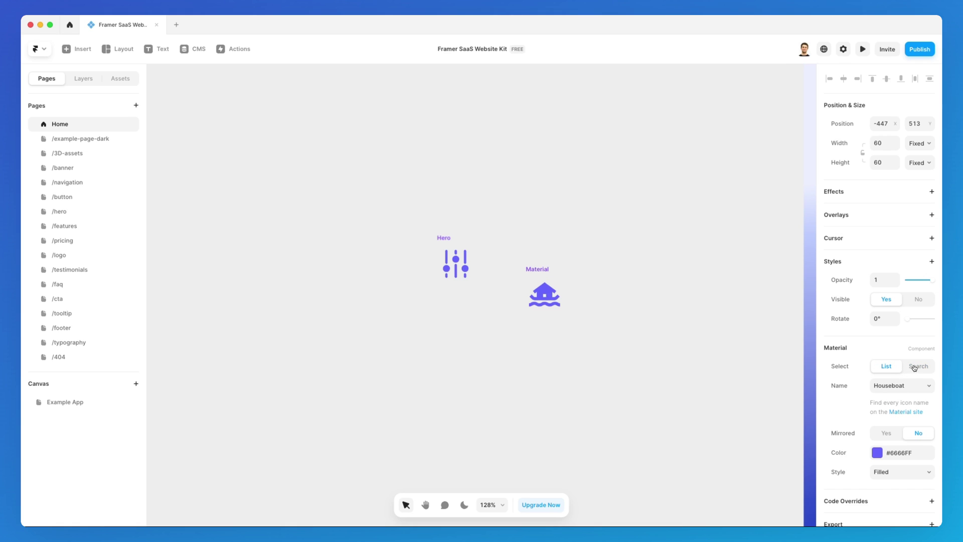
{"action": "left_click", "coordinate": [914, 368]}
{"action": "left_click", "coordinate": [893, 367]}
{"action": "left_click", "coordinate": [912, 369]}
{"action": "left_click", "coordinate": [874, 386]}
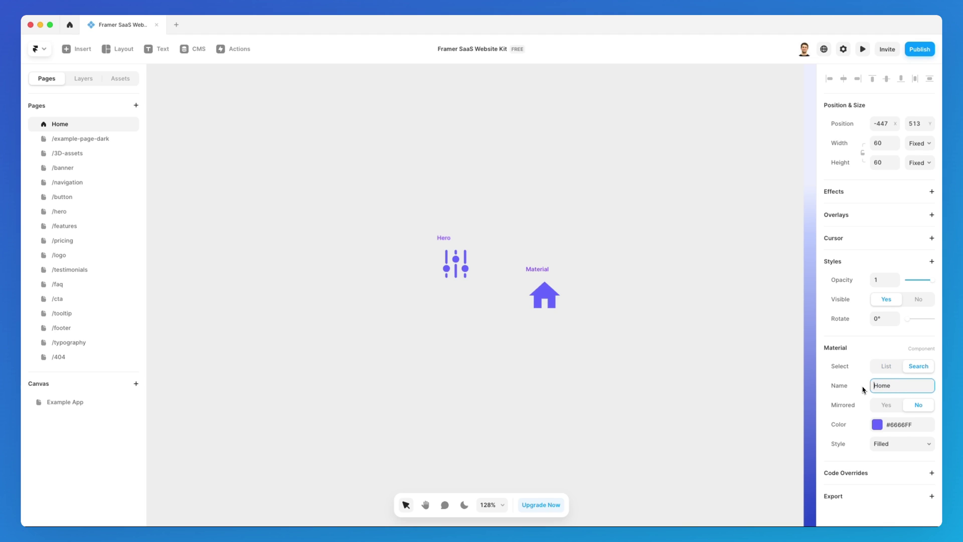
{"action": "double_click", "coordinate": [883, 386]}
{"action": "type", "text": "arrow"}
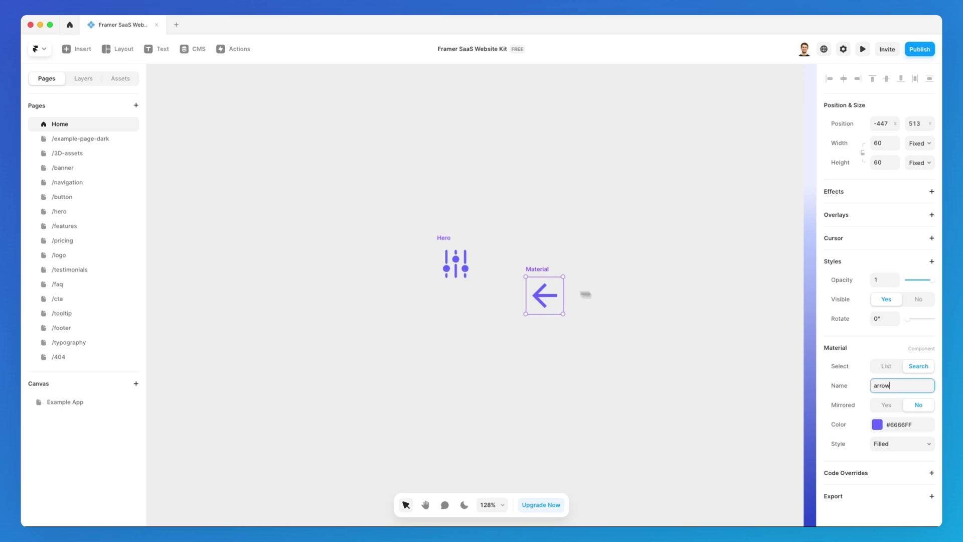
Keep the arrow unmirrored and set its color to purple #8400FF
{"action": "left_click", "coordinate": [886, 405]}
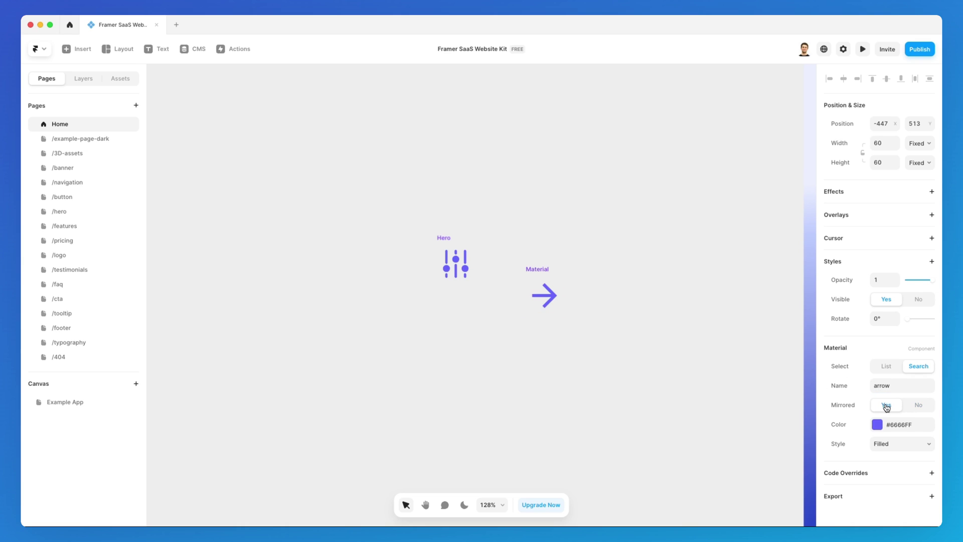
{"action": "left_click", "coordinate": [916, 408]}
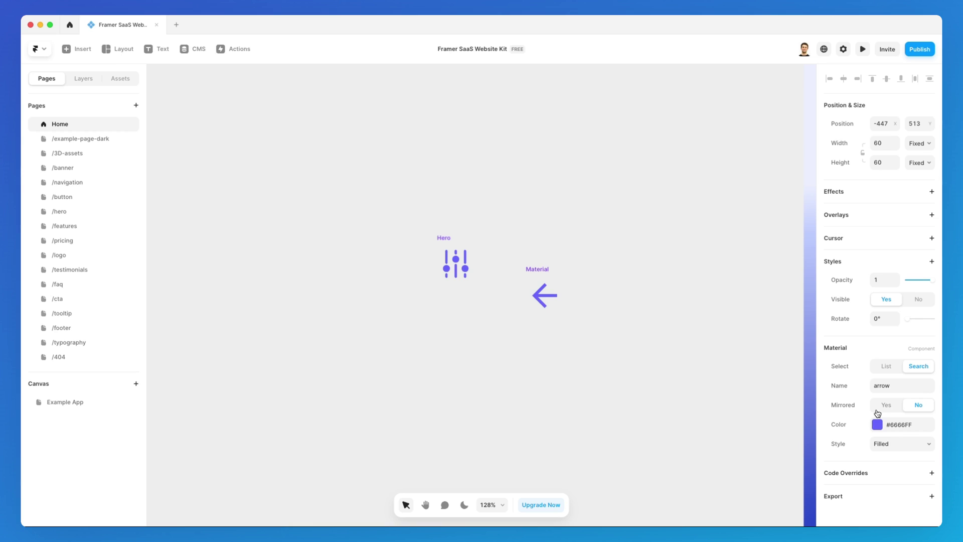
{"action": "left_click", "coordinate": [878, 425]}
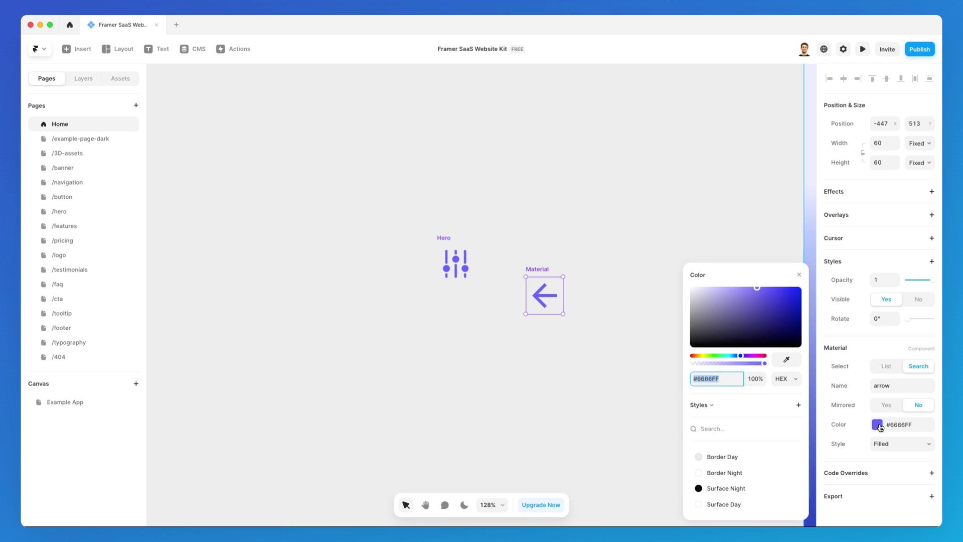
{"action": "left_click_drag", "start_coordinate": [782, 311], "coordinate": [815, 283]}
{"action": "mouse_move", "coordinate": [763, 353]}
{"action": "left_mouse_down"}
{"action": "mouse_move", "coordinate": [727, 358]}
{"action": "mouse_move", "coordinate": [748, 356]}
{"action": "left_mouse_up"}
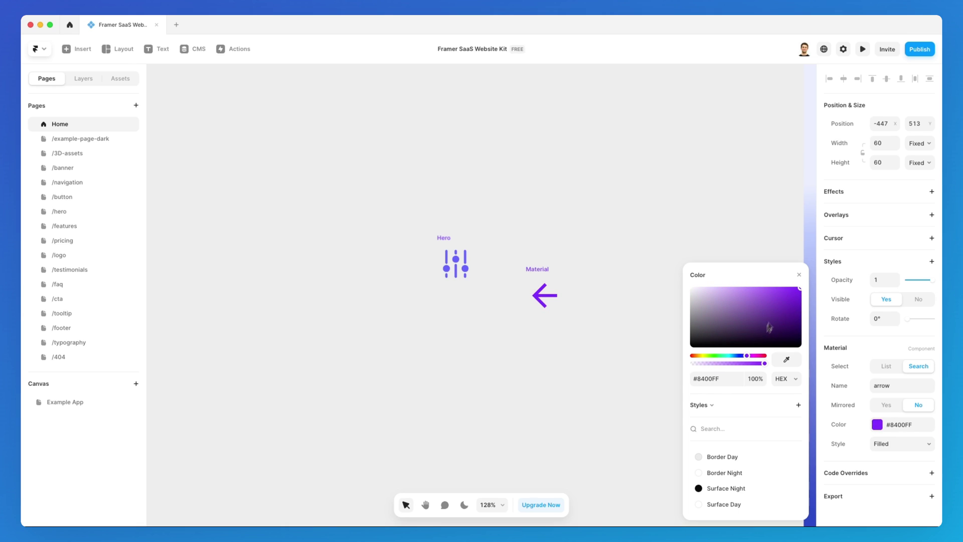
{"action": "left_click", "coordinate": [797, 277]}
Try the TwoTone, Sharp, Rounded and Outlined styles, then keep Filled
{"action": "left_click", "coordinate": [904, 444]}
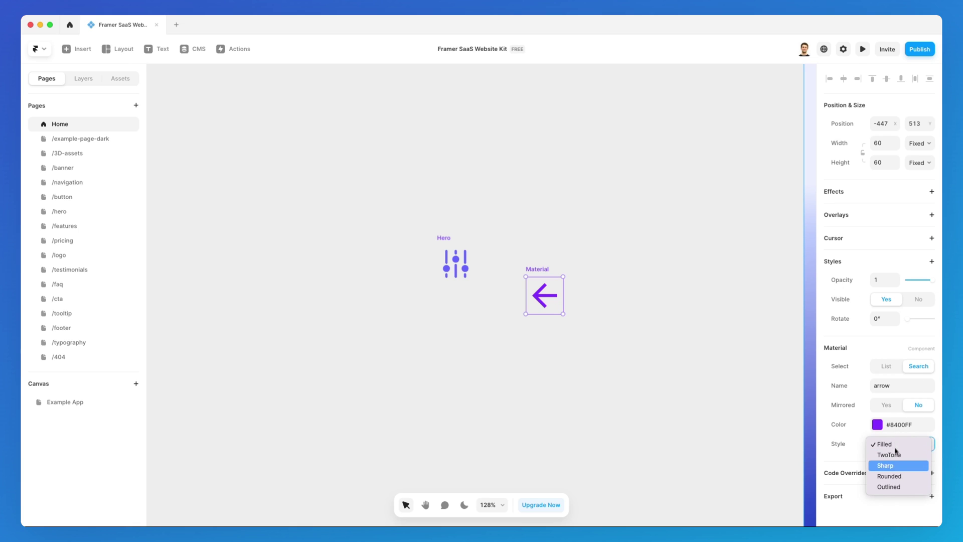
{"action": "left_click", "coordinate": [897, 451]}
{"action": "left_click", "coordinate": [891, 440]}
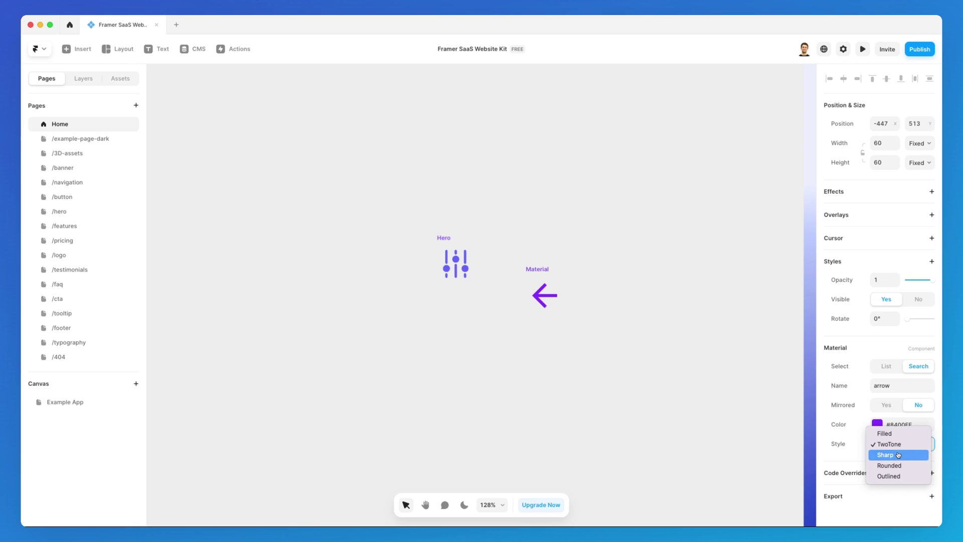
{"action": "left_click", "coordinate": [898, 454]}
{"action": "left_click", "coordinate": [902, 445]}
{"action": "left_click", "coordinate": [904, 458]}
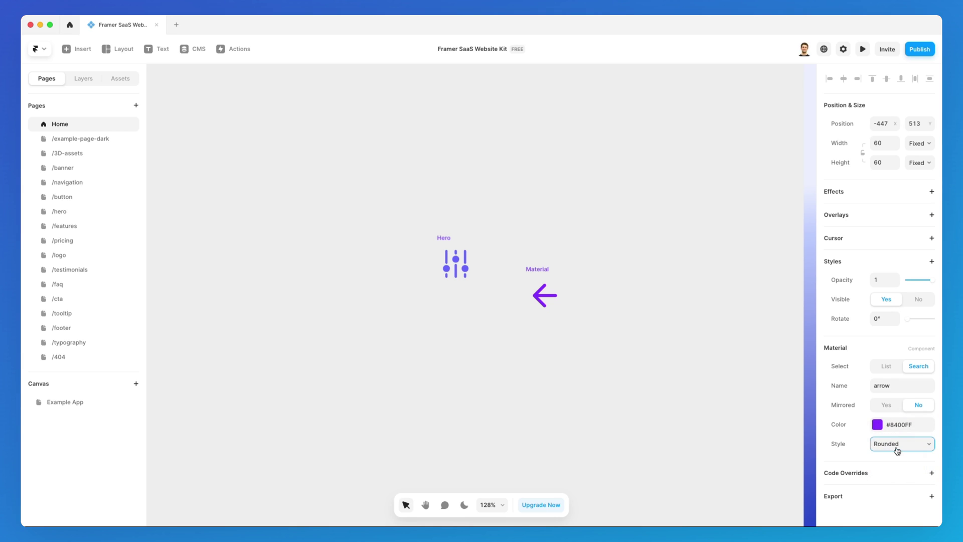
{"action": "left_click", "coordinate": [903, 456]}
{"action": "left_click", "coordinate": [903, 456]}
{"action": "left_click", "coordinate": [905, 446]}
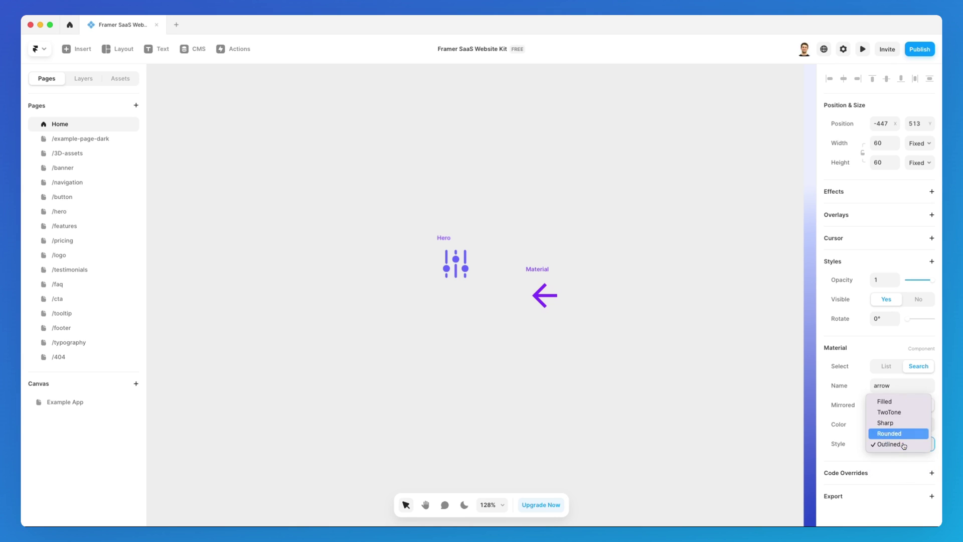
{"action": "left_click", "coordinate": [885, 402]}
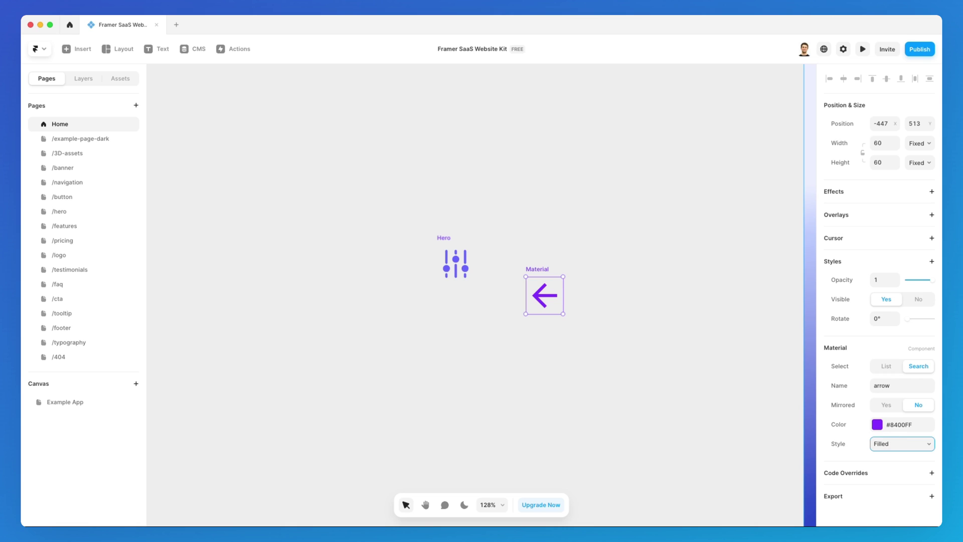
Add a Humaaans illustration component to the canvas
{"action": "left_click", "coordinate": [659, 319]}
{"action": "scroll", "coordinate": [650, 325], "scroll_direction": "left", "scroll_amount": 2}
{"action": "scroll", "coordinate": [610, 326], "scroll_direction": "right", "scroll_amount": 2}
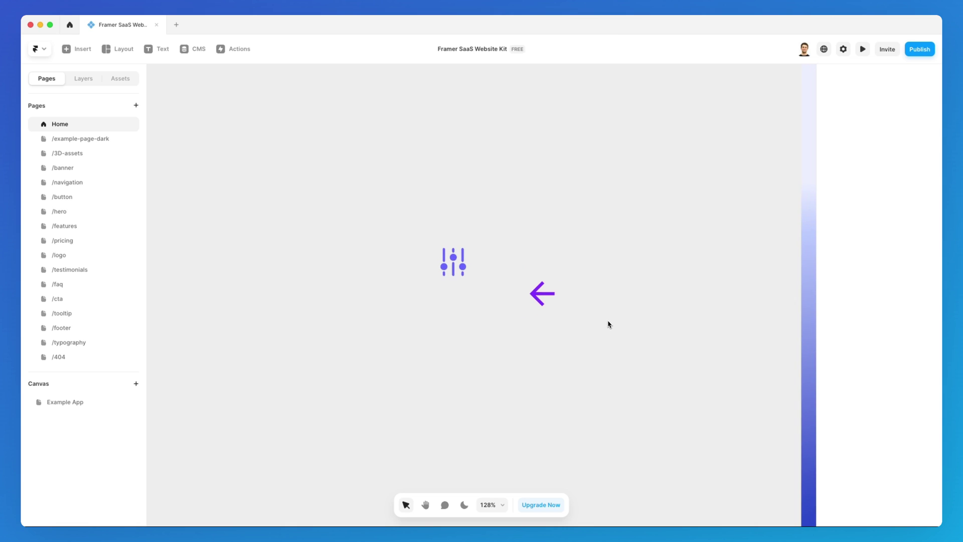
{"action": "scroll", "coordinate": [609, 326], "scroll_direction": "left", "scroll_amount": 2}
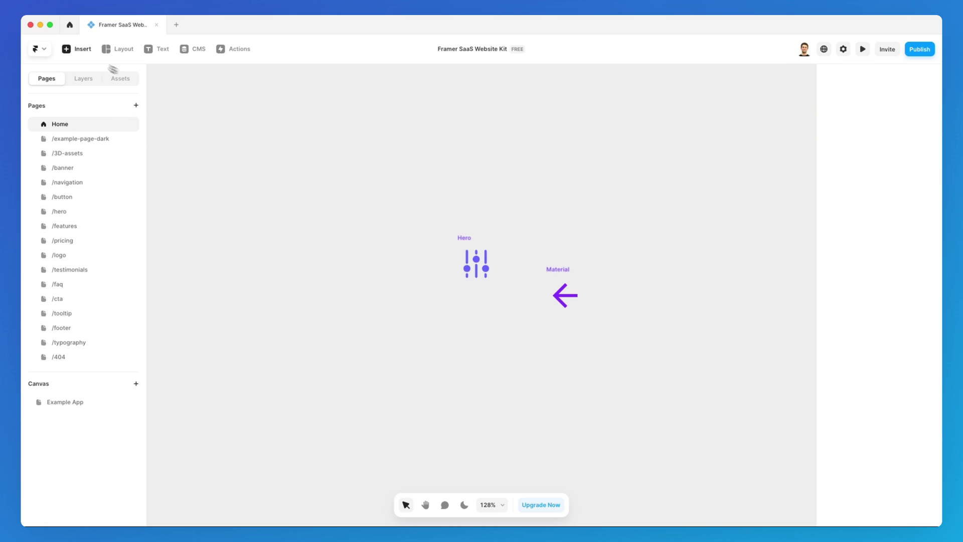
{"action": "left_click", "coordinate": [78, 48]}
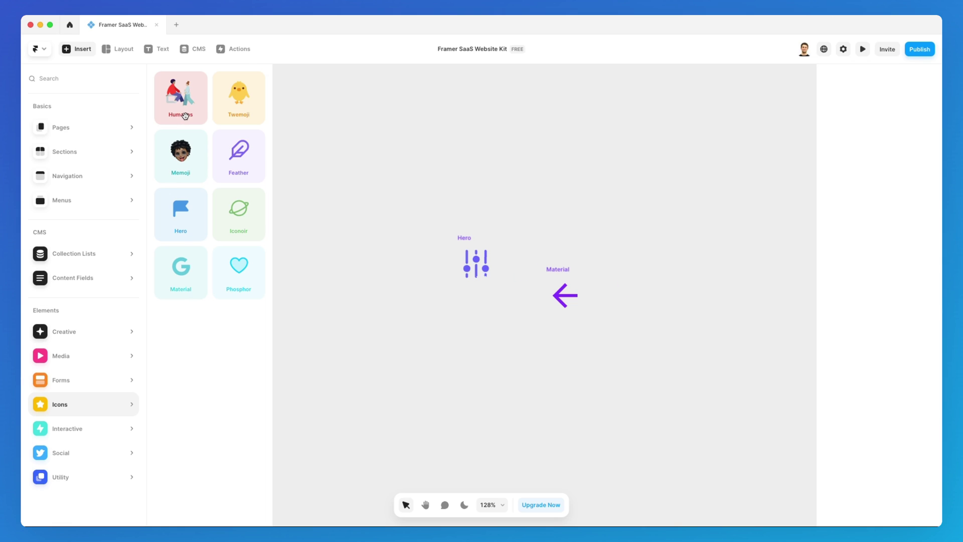
{"action": "left_click", "coordinate": [185, 116]}
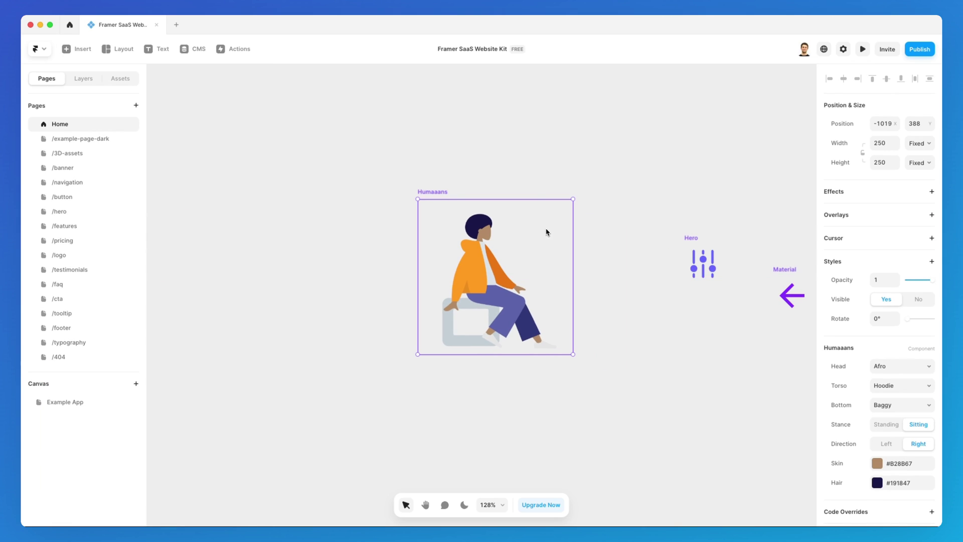
Give the figure the Hijab2 head and the Long torso
{"action": "left_click", "coordinate": [901, 367]}
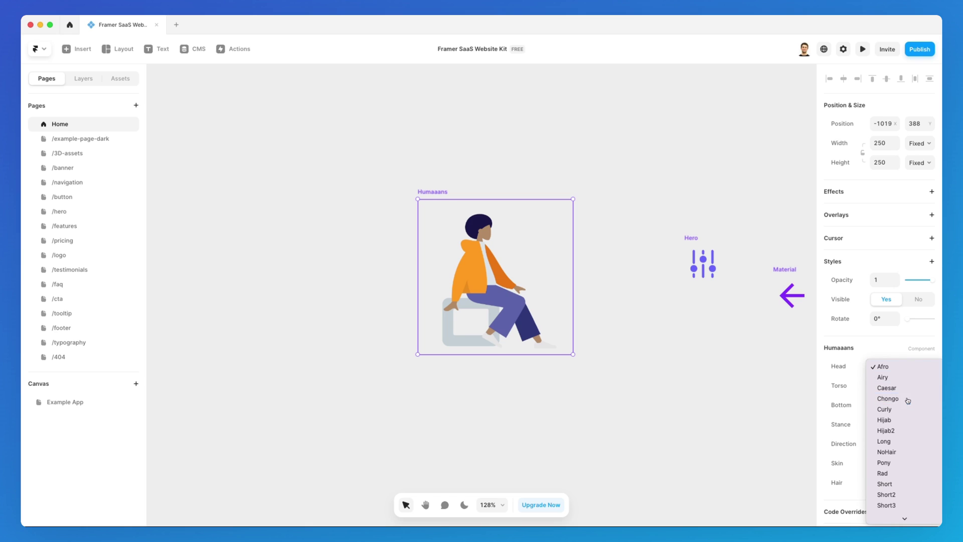
{"action": "left_click", "coordinate": [888, 399]}
{"action": "left_click", "coordinate": [910, 370]}
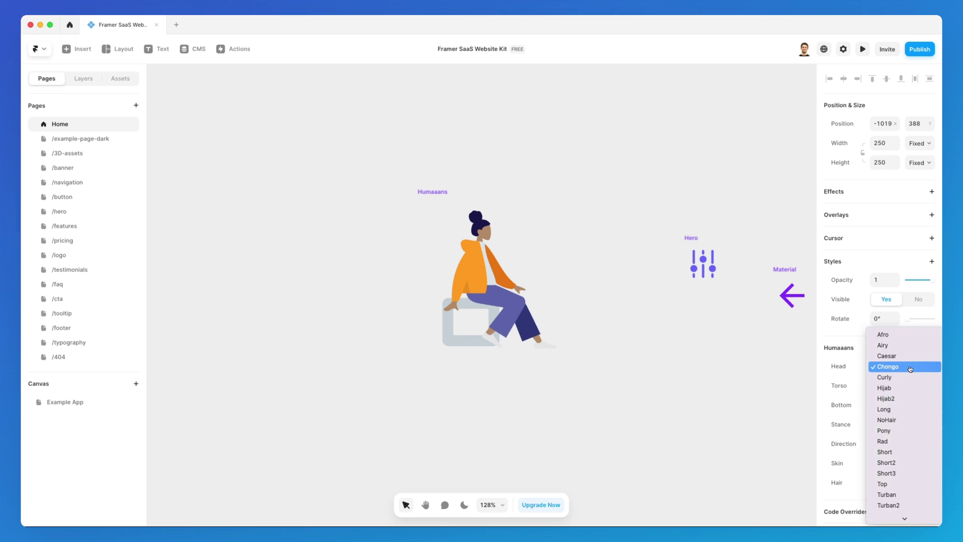
{"action": "left_click", "coordinate": [908, 397]}
{"action": "left_click", "coordinate": [903, 389]}
{"action": "left_click", "coordinate": [902, 396]}
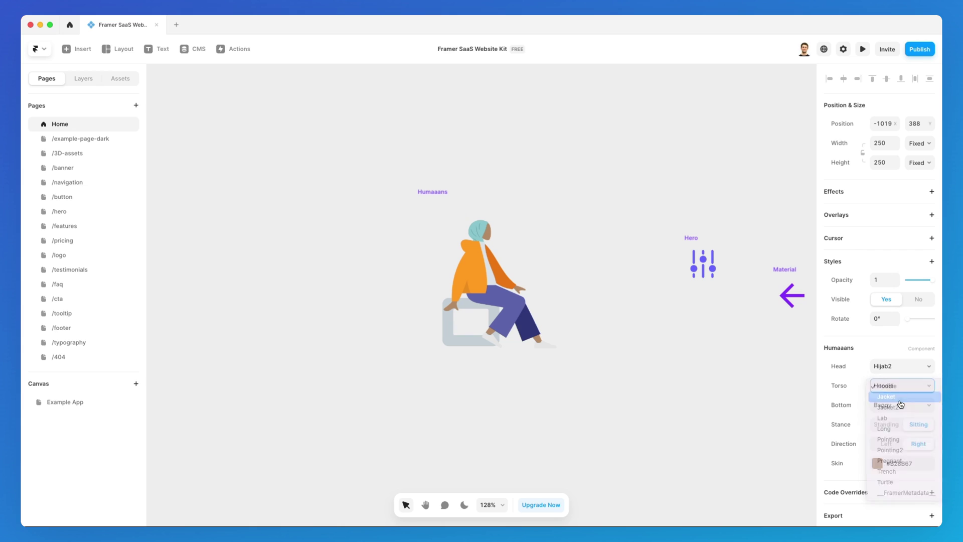
{"action": "left_click", "coordinate": [904, 388]}
{"action": "left_click", "coordinate": [902, 418]}
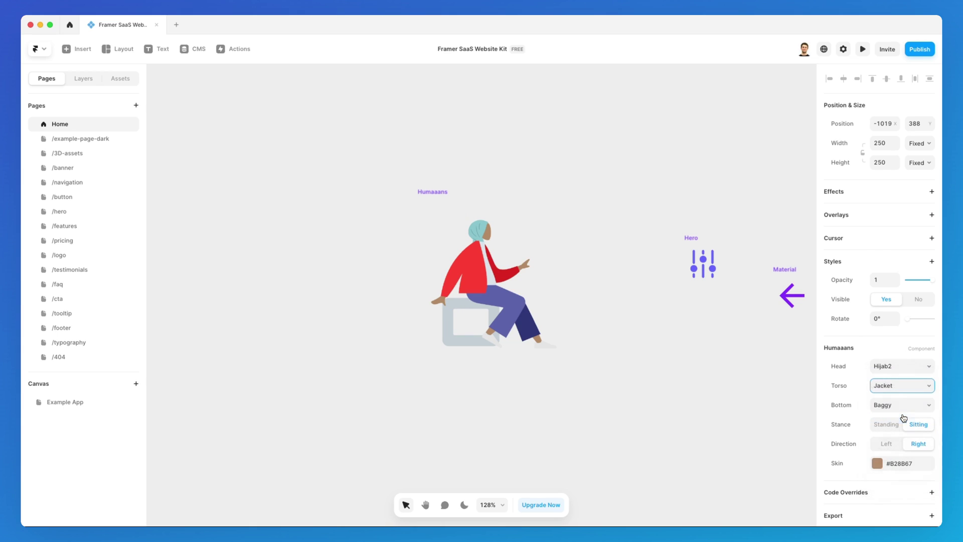
Set the figure's bottom to Baggy, Stance to Standing and Direction to Right
{"action": "left_click", "coordinate": [903, 405]}
{"action": "left_click", "coordinate": [903, 424]}
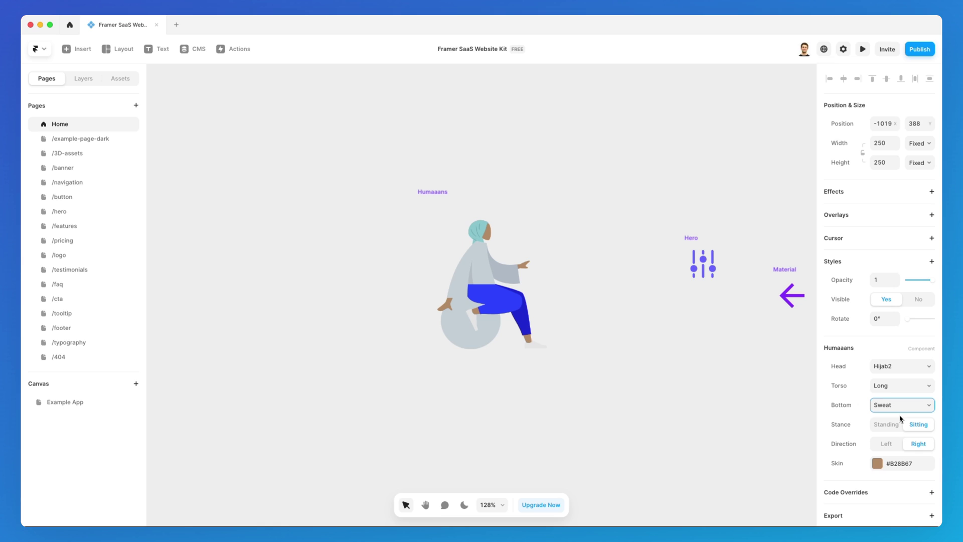
{"action": "left_click", "coordinate": [891, 426]}
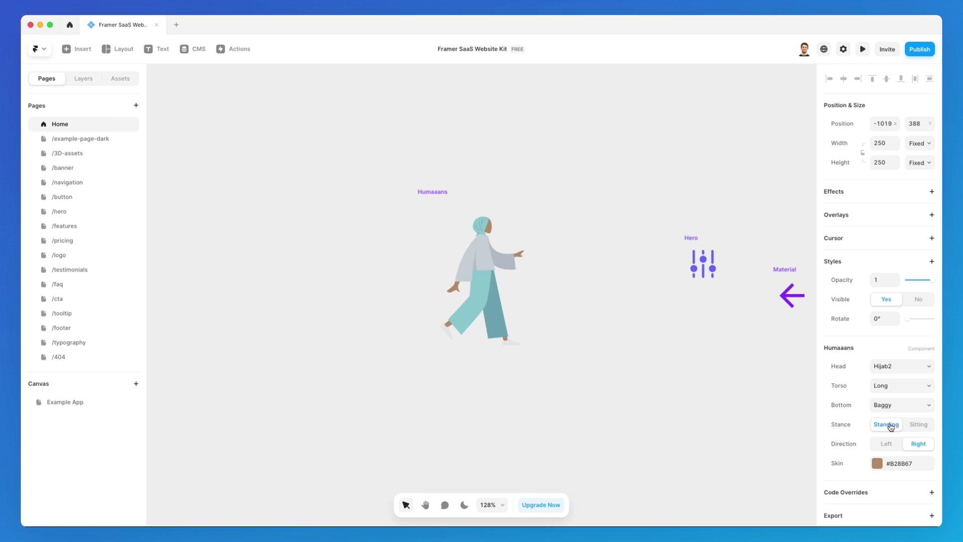
{"action": "left_click", "coordinate": [887, 444]}
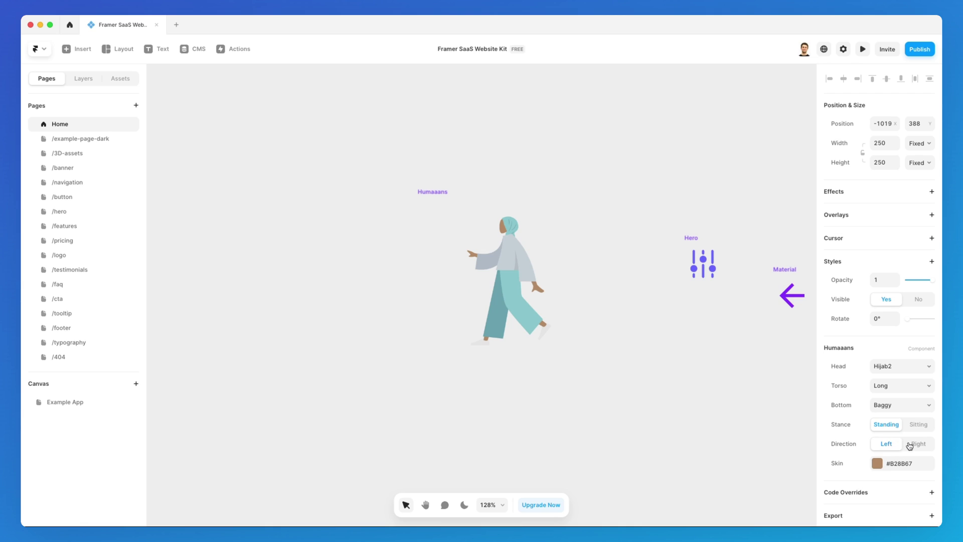
{"action": "left_click", "coordinate": [910, 445]}
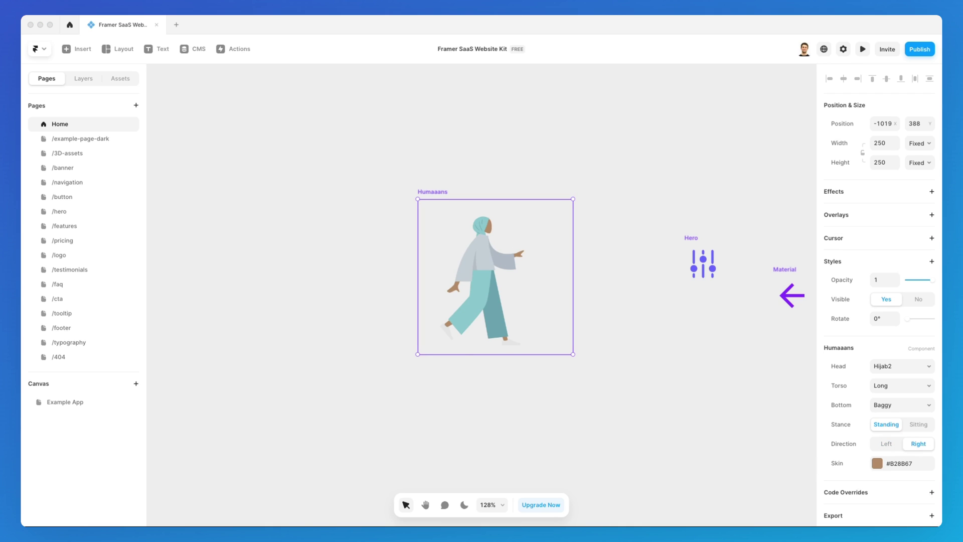
{"action": "key", "text": "super+Tab"}
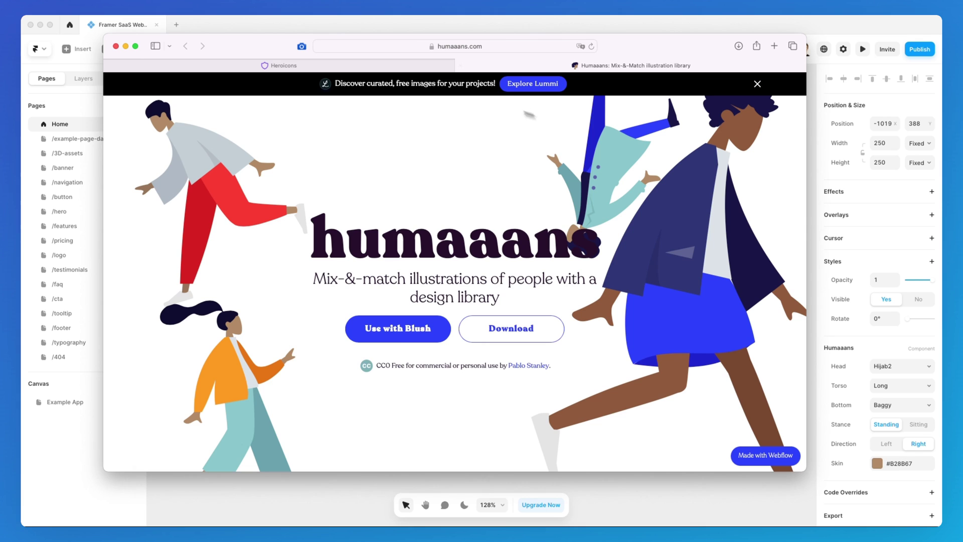
{"action": "scroll", "coordinate": [566, 110], "scroll_direction": "down", "scroll_amount": 10}
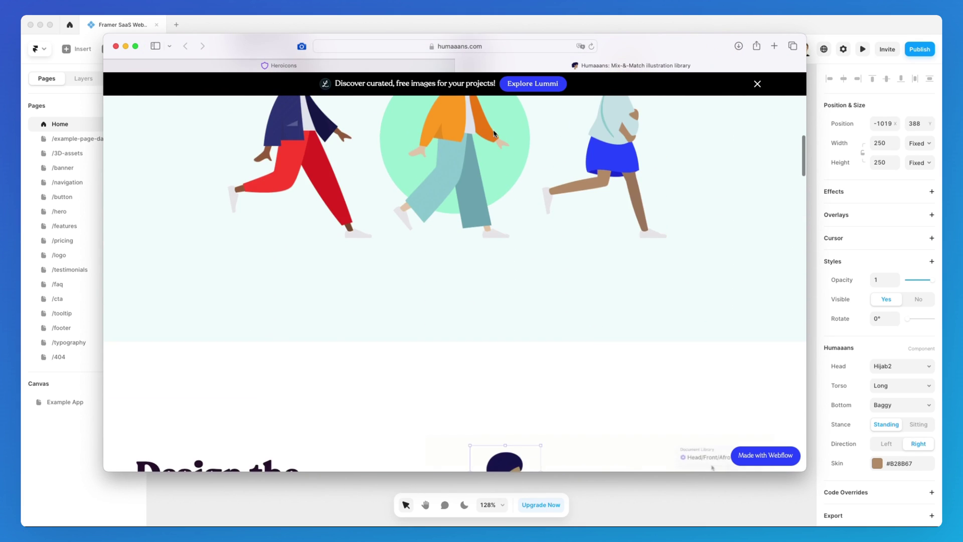
{"action": "scroll", "coordinate": [529, 119], "scroll_direction": "up", "scroll_amount": 3}
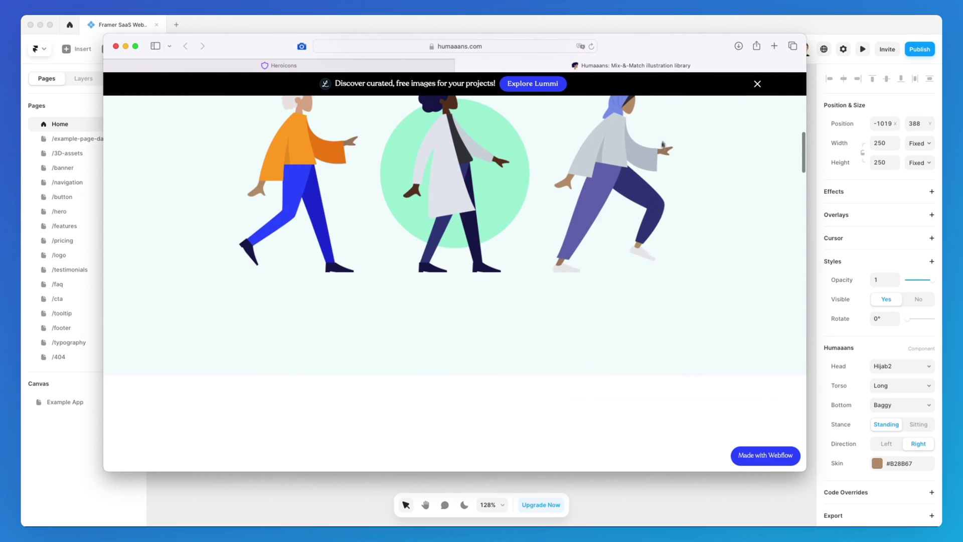
{"action": "scroll", "coordinate": [552, 195], "scroll_direction": "up", "scroll_amount": 2}
{"action": "scroll", "coordinate": [657, 166], "scroll_direction": "down", "scroll_amount": 8}
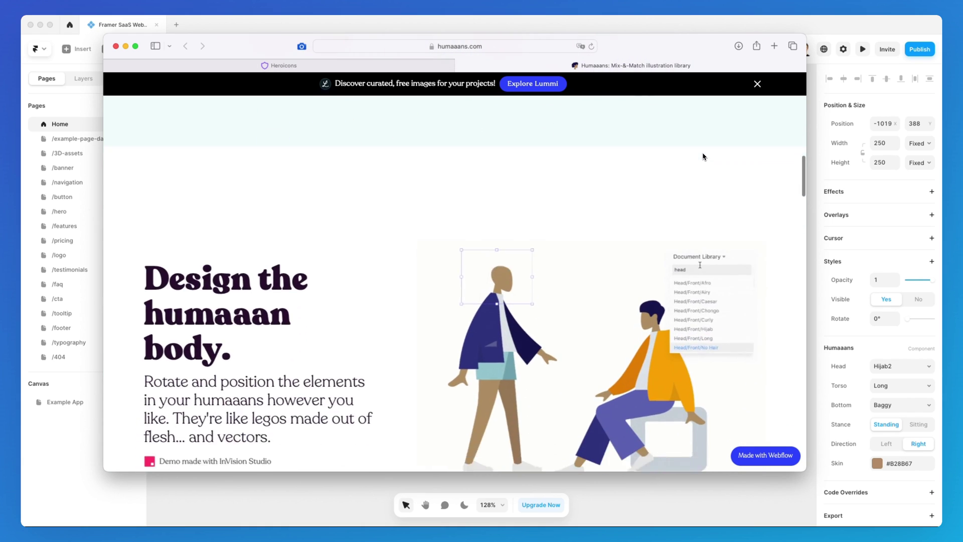
{"action": "scroll", "coordinate": [571, 172], "scroll_direction": "down", "scroll_amount": 4}
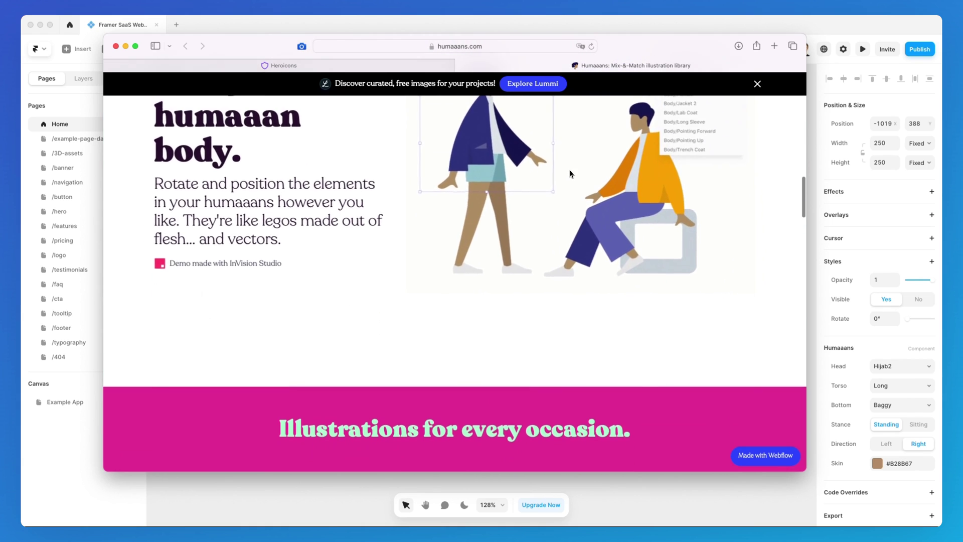
{"action": "scroll", "coordinate": [571, 172], "scroll_direction": "up", "scroll_amount": 1}
{"action": "scroll", "coordinate": [571, 174], "scroll_direction": "down", "scroll_amount": 10}
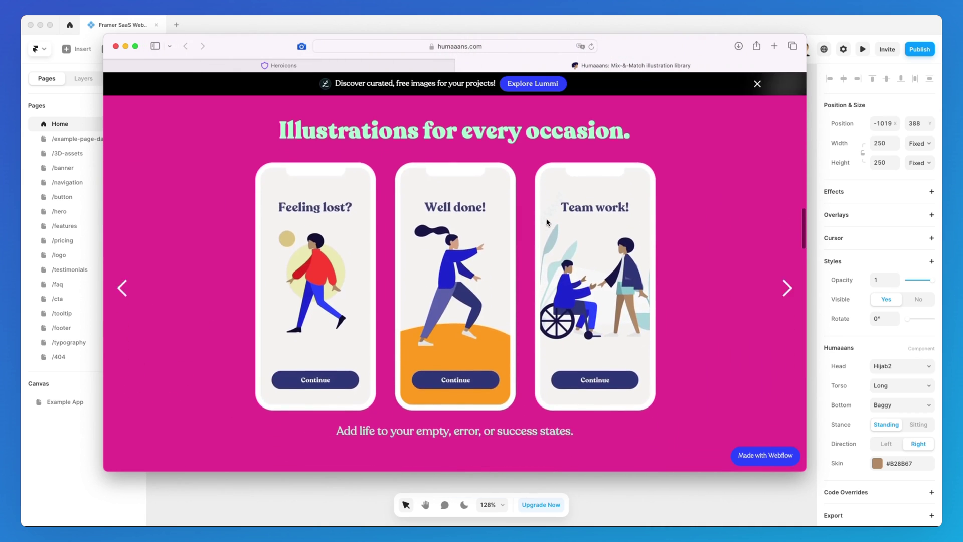
{"action": "scroll", "coordinate": [544, 225], "scroll_direction": "down", "scroll_amount": 10}
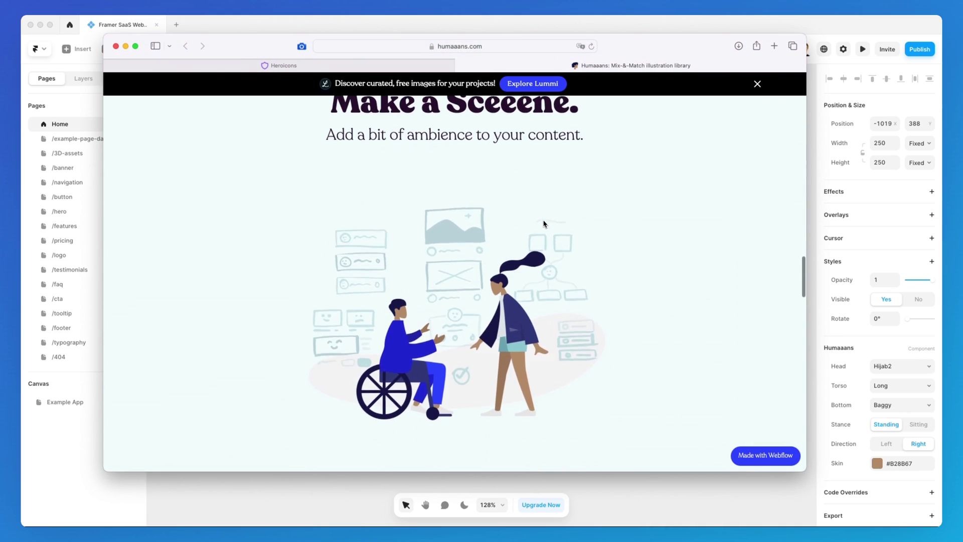
{"action": "scroll", "coordinate": [544, 215], "scroll_direction": "down", "scroll_amount": 8}
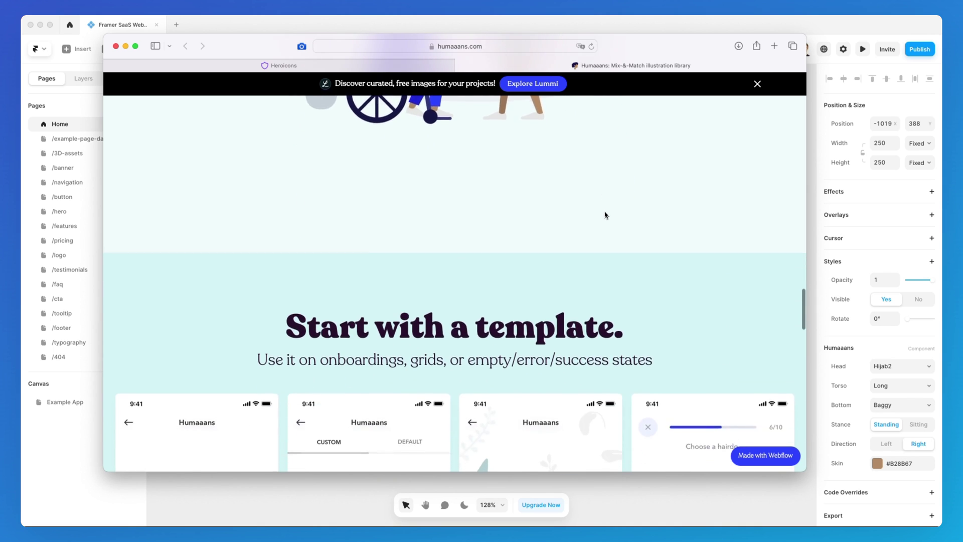
{"action": "scroll", "coordinate": [606, 214], "scroll_direction": "down", "scroll_amount": 10}
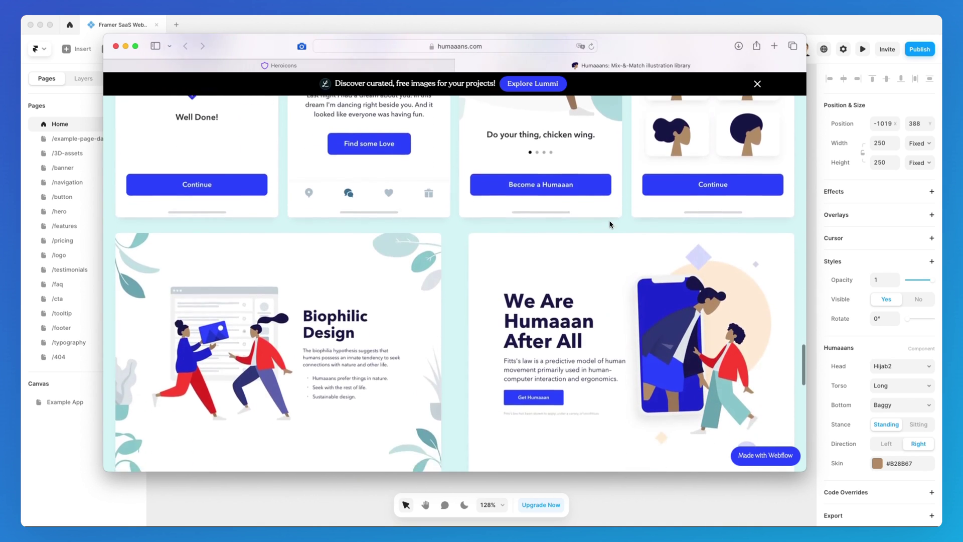
{"action": "scroll", "coordinate": [616, 216], "scroll_direction": "down", "scroll_amount": 10}
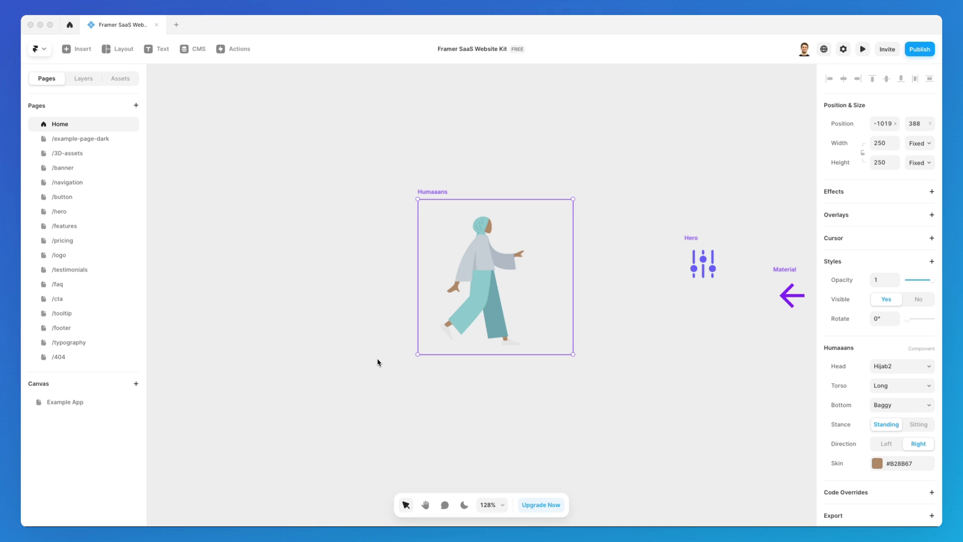
{"action": "scroll", "coordinate": [316, 325], "scroll_direction": "down", "scroll_amount": 1}
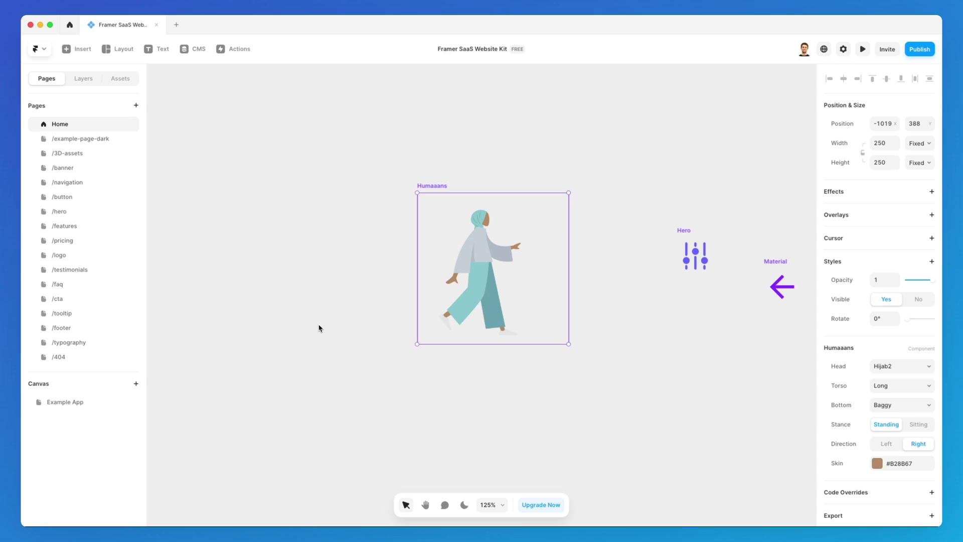
Launch the Noun Project app through system search
{"action": "key", "text": "super+space"}
{"action": "type", "text": "noun"}
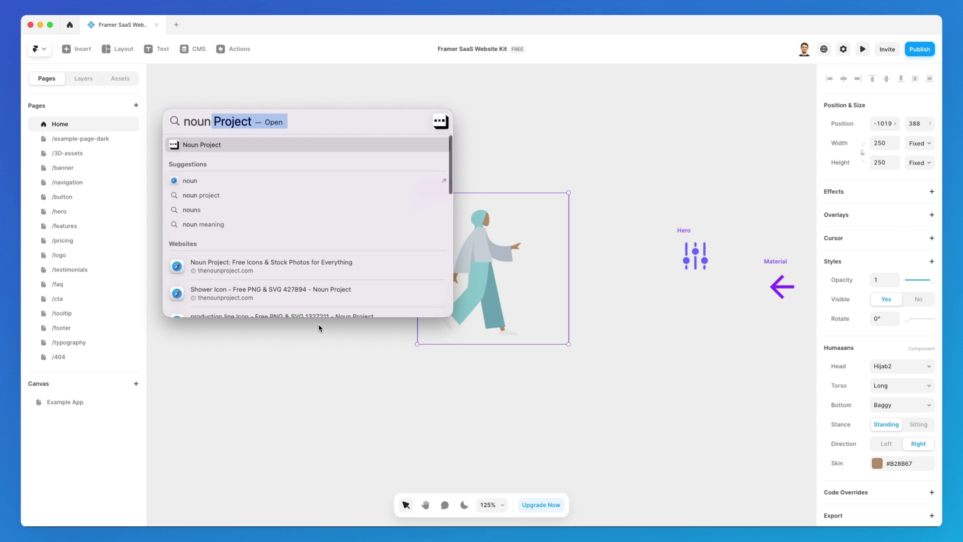
{"action": "key", "text": "Return"}
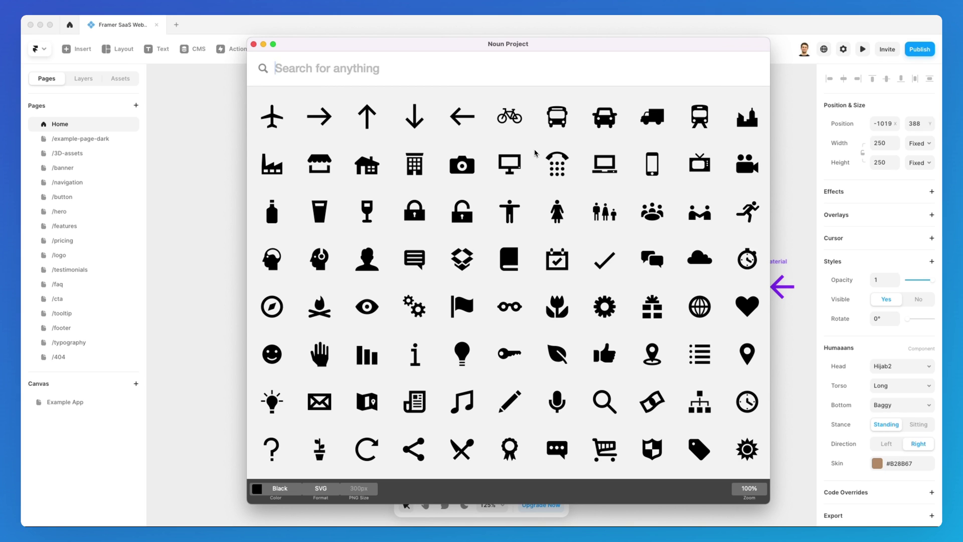
{"action": "scroll", "coordinate": [535, 153], "scroll_direction": "down", "scroll_amount": 3}
{"action": "scroll", "coordinate": [536, 153], "scroll_direction": "up", "scroll_amount": 3}
Search 'decorations' and drag the heart ornament icon onto the Framer canvas
{"action": "type", "text": "decorations"}
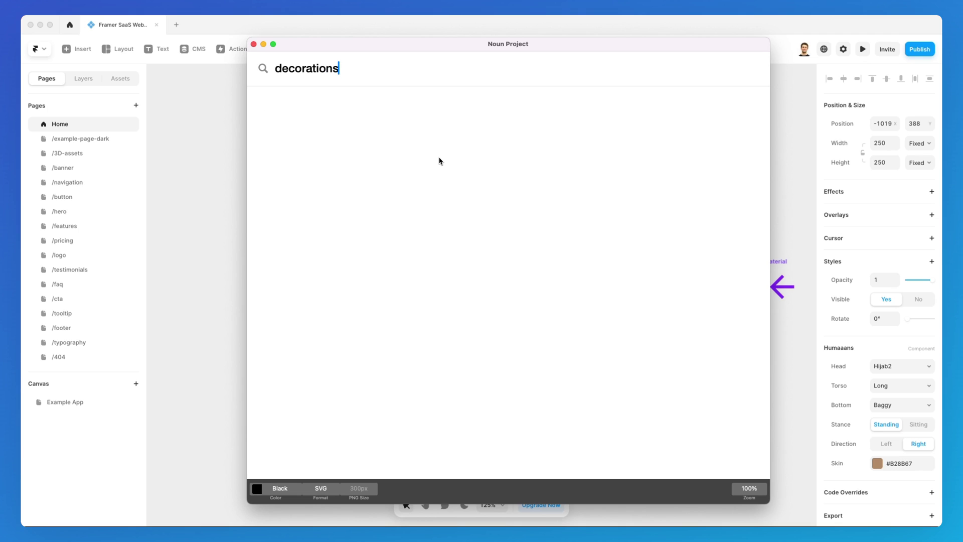
{"action": "key", "text": "Return"}
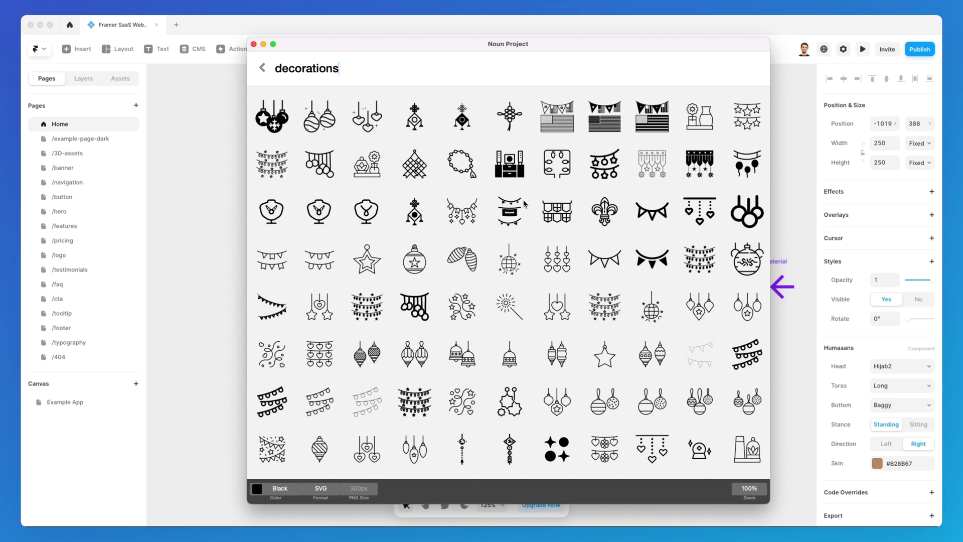
{"action": "scroll", "coordinate": [524, 203], "scroll_direction": "down", "scroll_amount": 10}
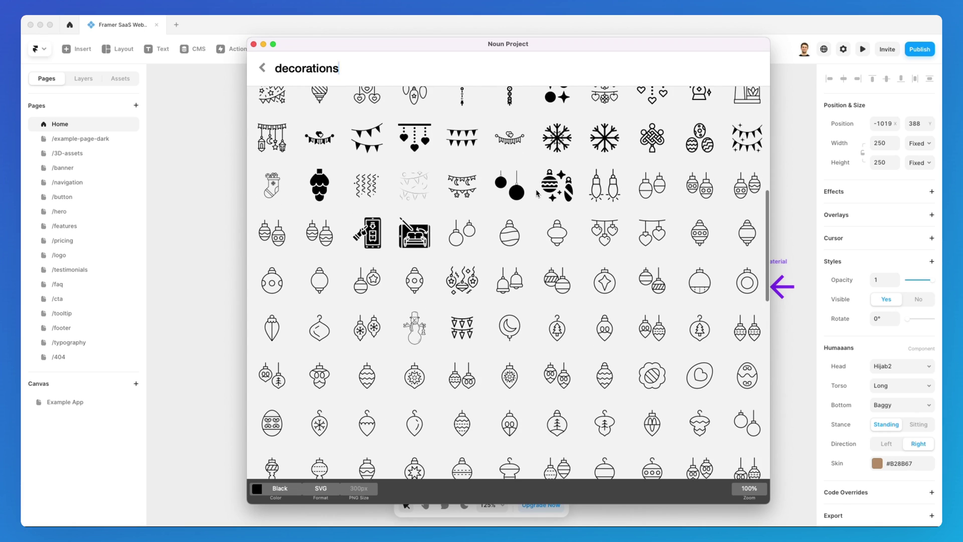
{"action": "scroll", "coordinate": [537, 193], "scroll_direction": "down", "scroll_amount": 7}
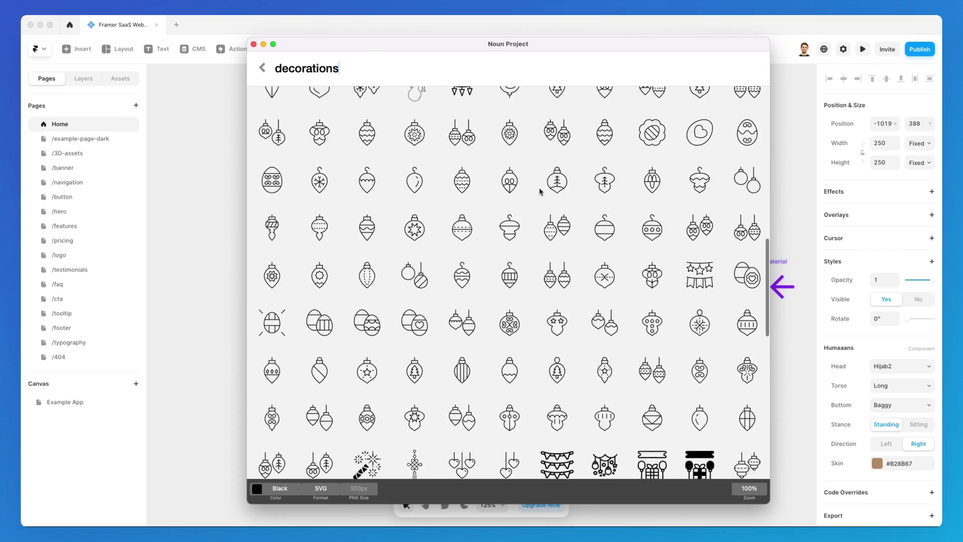
{"action": "scroll", "coordinate": [540, 191], "scroll_direction": "down", "scroll_amount": 13}
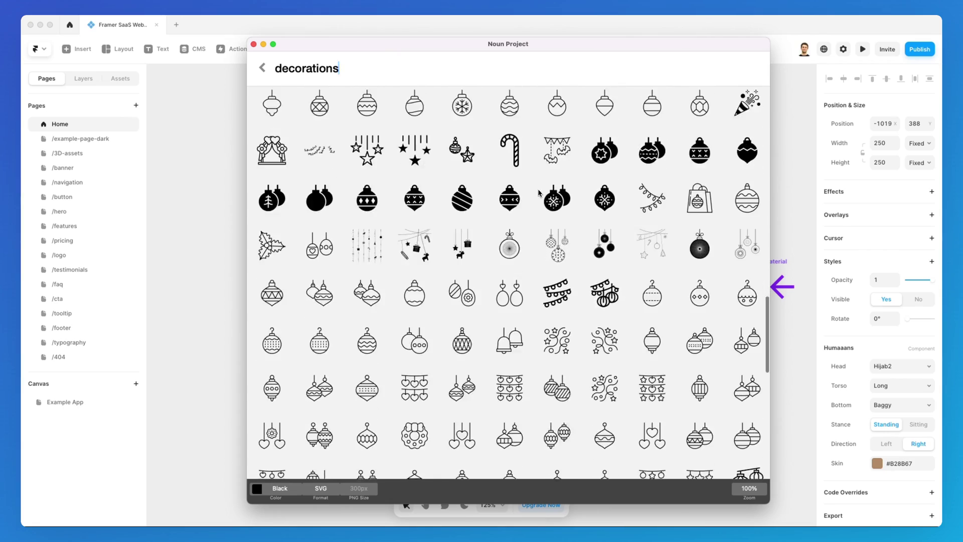
{"action": "scroll", "coordinate": [538, 192], "scroll_direction": "down", "scroll_amount": 9}
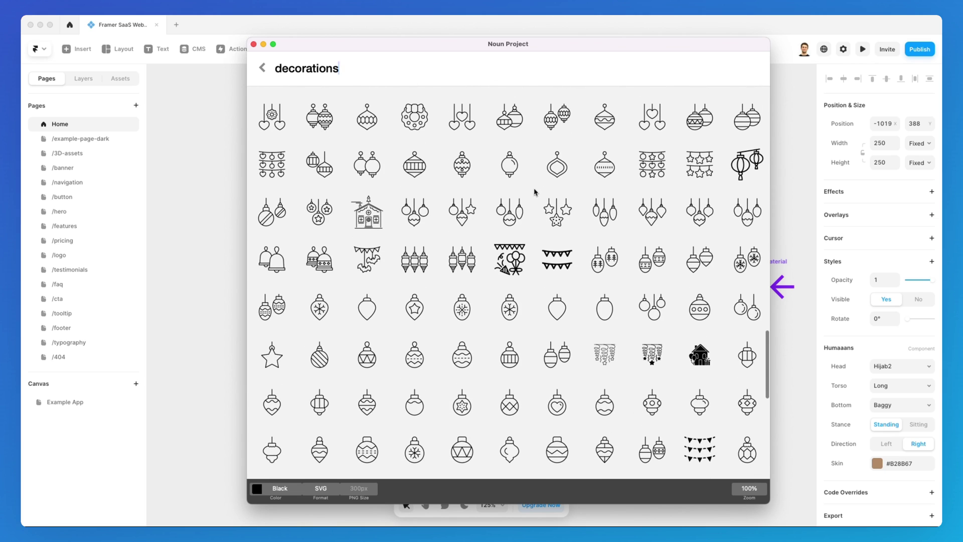
{"action": "scroll", "coordinate": [527, 191], "scroll_direction": "down", "scroll_amount": 6}
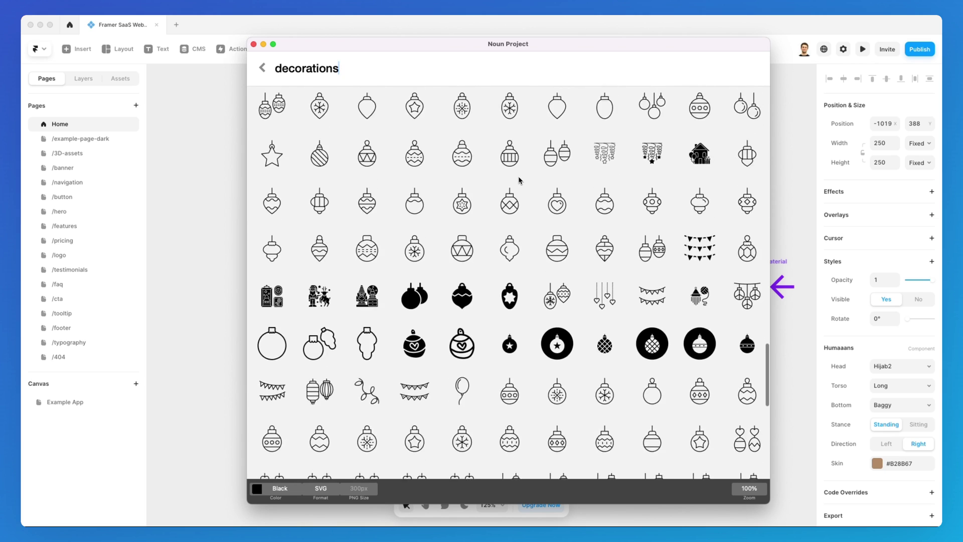
{"action": "scroll", "coordinate": [519, 180], "scroll_direction": "down", "scroll_amount": 3}
{"action": "left_click_drag", "start_coordinate": [465, 251], "coordinate": [392, 222]}
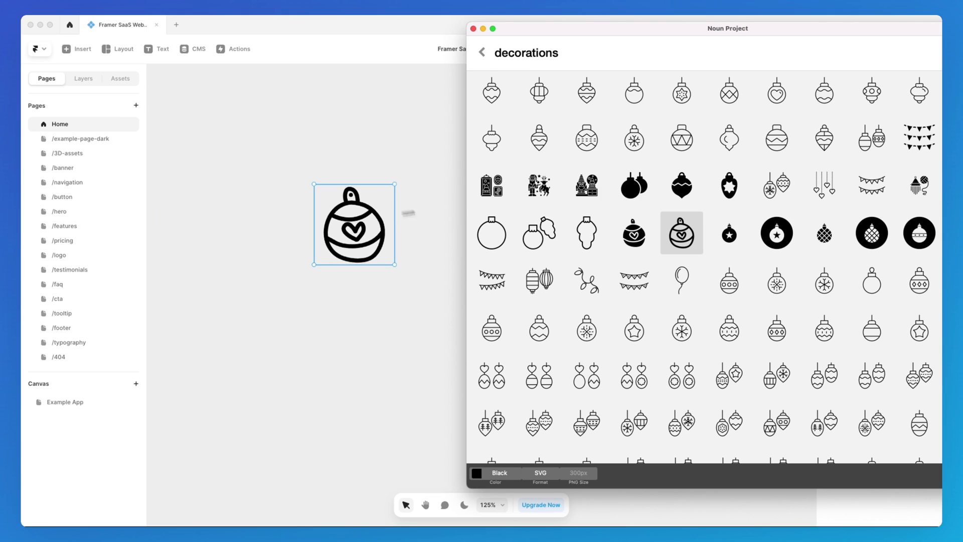
Close Noun Project and deselect the 133×133 heart ornament on the canvas
{"action": "left_click", "coordinate": [473, 29]}
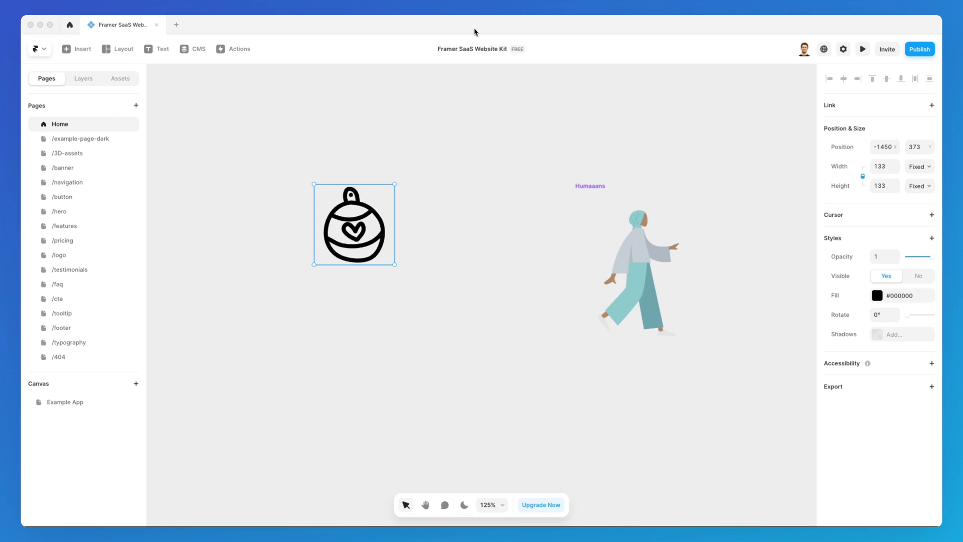
{"action": "left_click", "coordinate": [460, 172]}
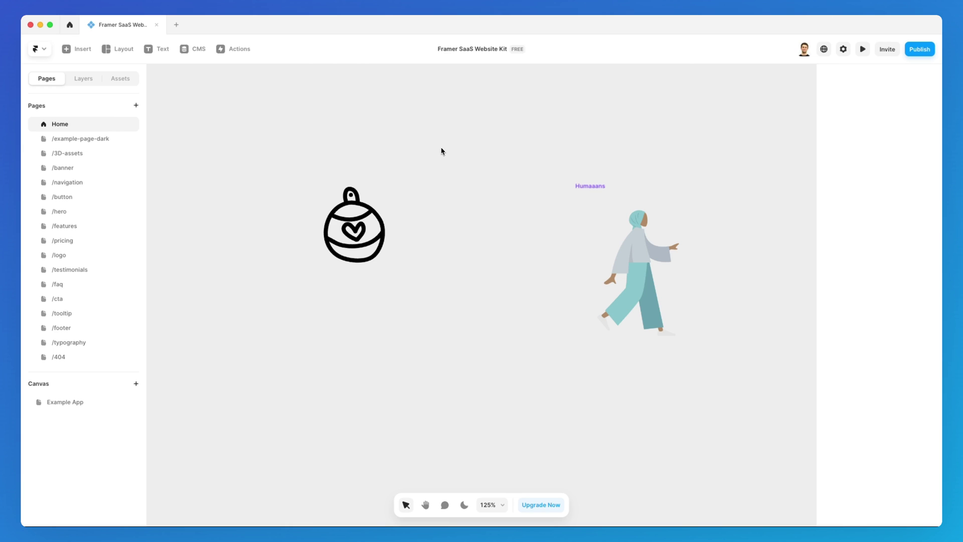
Launch the Nucleo app through Spotlight
{"action": "key", "text": "super+space"}
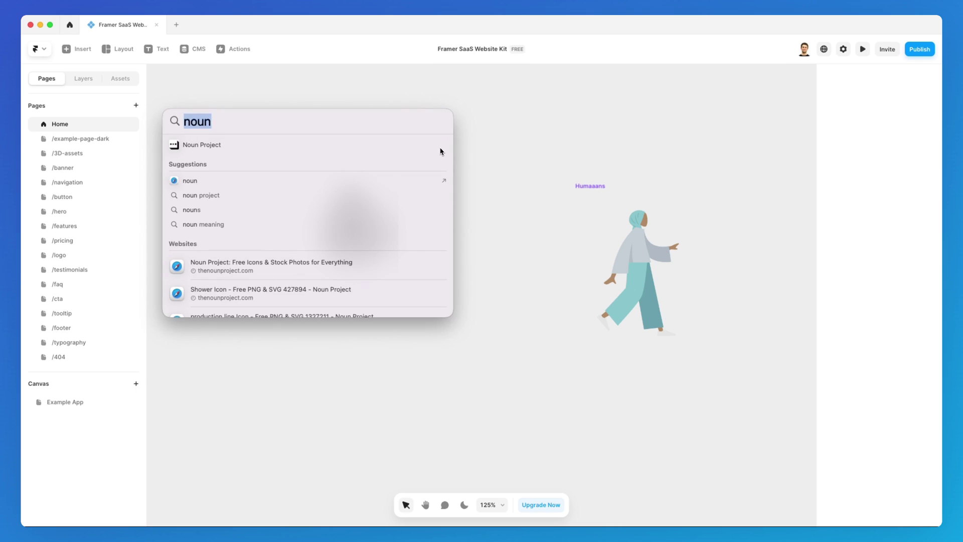
{"action": "type", "text": "nouc"}
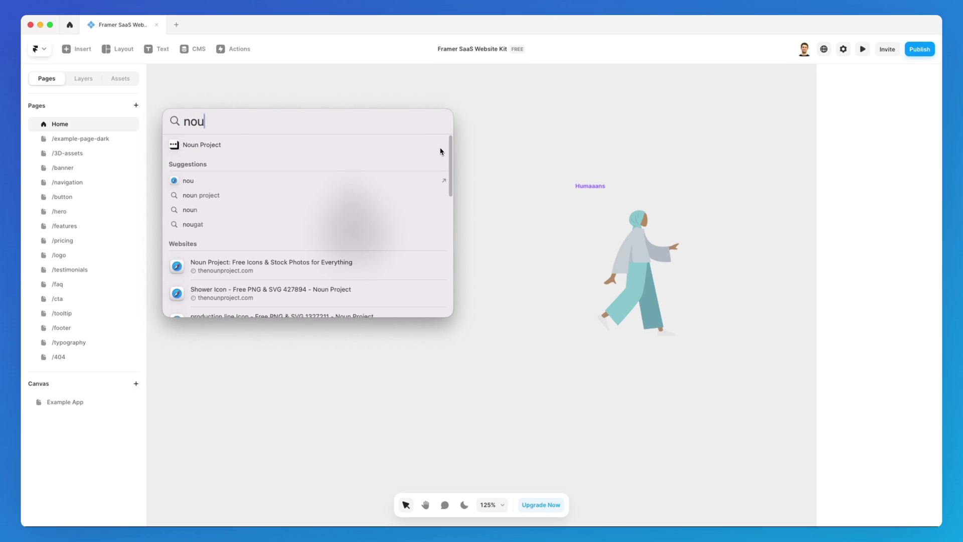
{"action": "key", "text": "BackSpace"}
{"action": "key", "text": "BackSpace"}
{"action": "key", "text": "BackSpace"}
{"action": "type", "text": "ucl"}
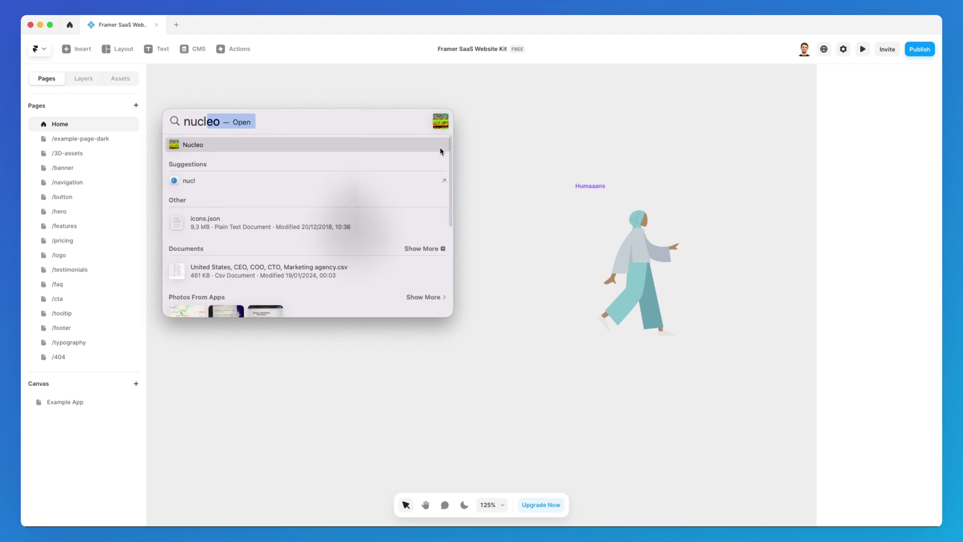
{"action": "key", "text": "Return"}
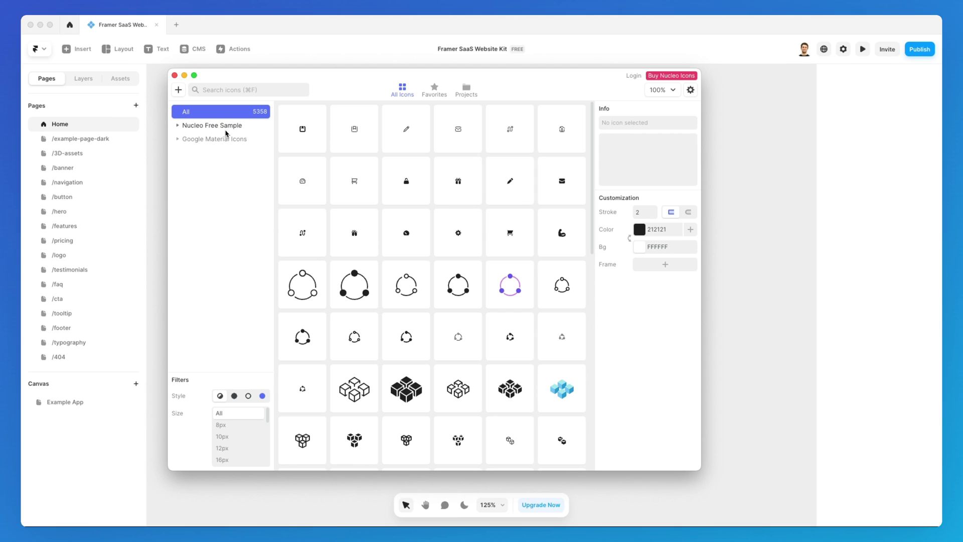
Filter Nucleo to Google Material Icons and search for 'arrow'
{"action": "left_click", "coordinate": [222, 142]}
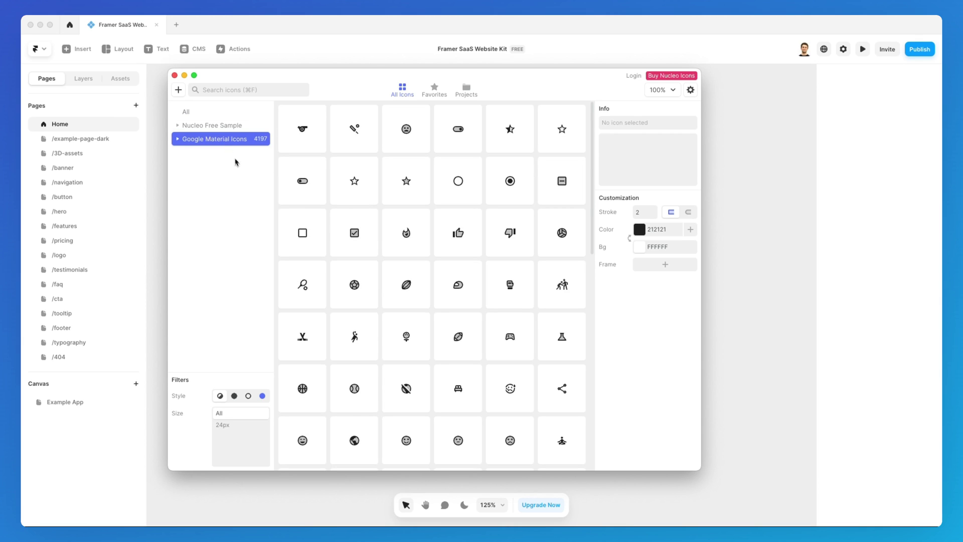
{"action": "scroll", "coordinate": [434, 200], "scroll_direction": "down", "scroll_amount": 3}
{"action": "scroll", "coordinate": [434, 200], "scroll_direction": "down", "scroll_amount": 5}
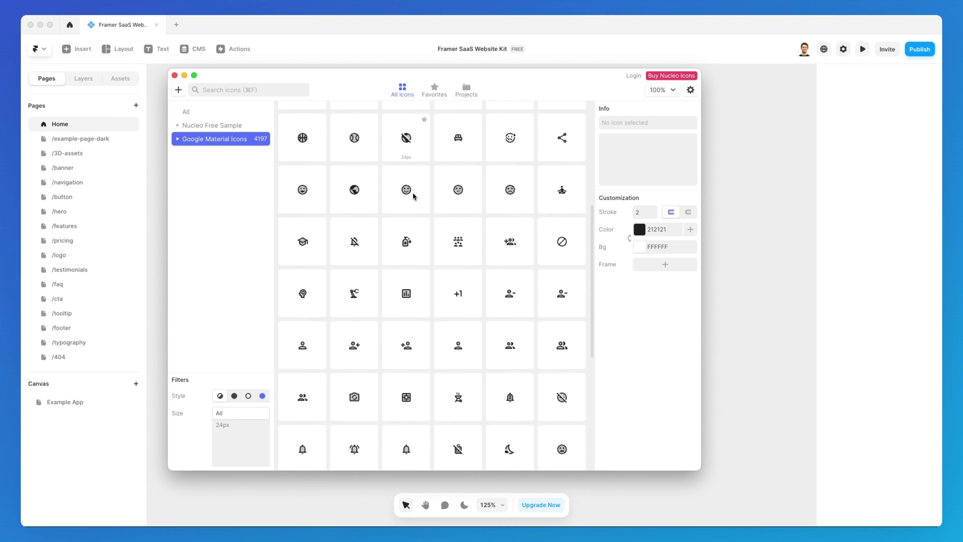
{"action": "scroll", "coordinate": [425, 196], "scroll_direction": "down", "scroll_amount": 5}
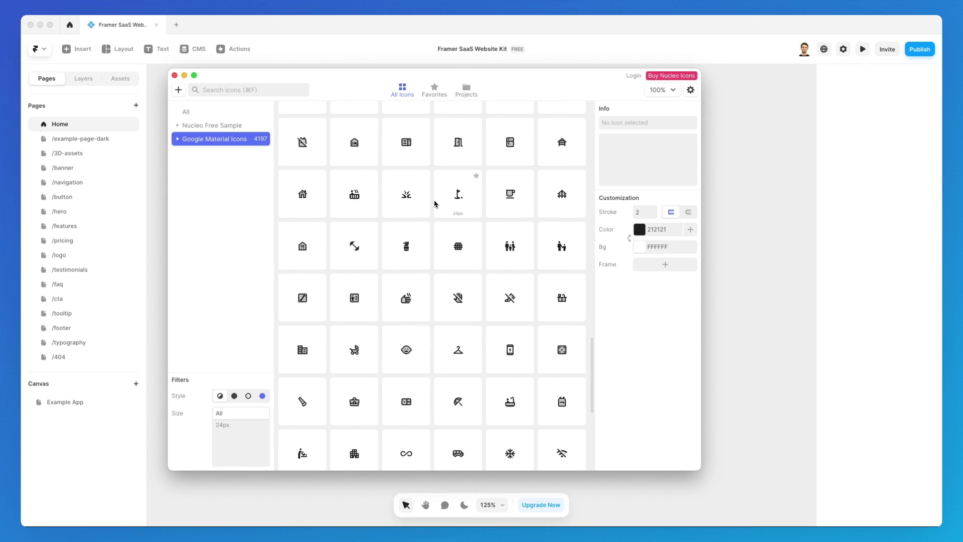
{"action": "scroll", "coordinate": [431, 205], "scroll_direction": "down", "scroll_amount": 8}
{"action": "scroll", "coordinate": [435, 203], "scroll_direction": "down", "scroll_amount": 6}
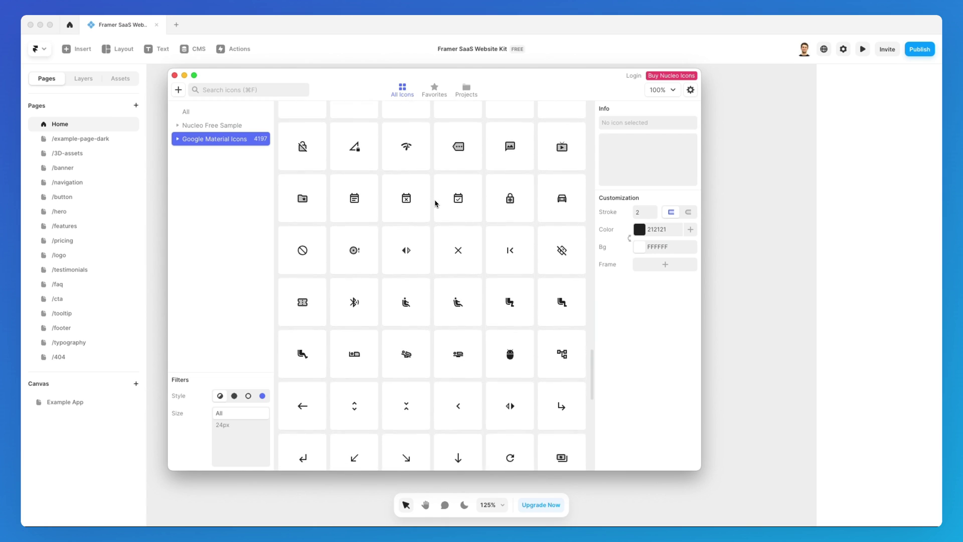
{"action": "left_click", "coordinate": [251, 91]}
{"action": "type", "text": "arrow"}
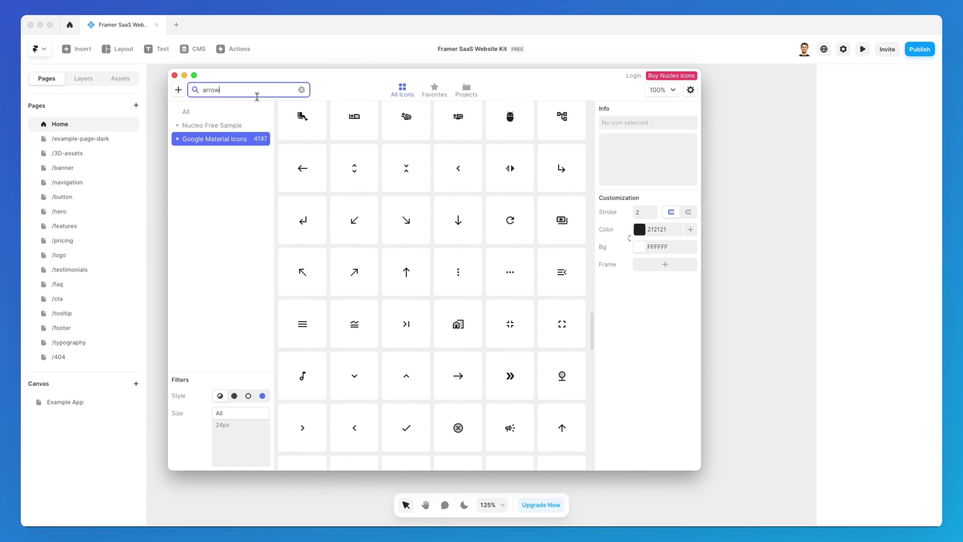
{"action": "scroll", "coordinate": [376, 178], "scroll_direction": "down", "scroll_amount": 1}
{"action": "scroll", "coordinate": [413, 205], "scroll_direction": "down", "scroll_amount": 3}
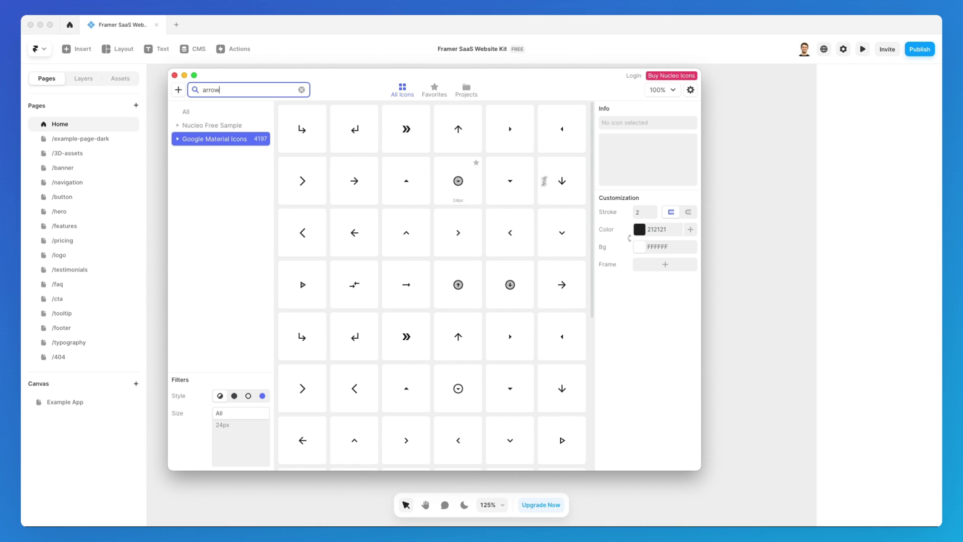
Set previews to 125% and drag the 24px right chevron onto the Framer canvas
{"action": "left_click_drag", "start_coordinate": [699, 75], "coordinate": [753, 73]}
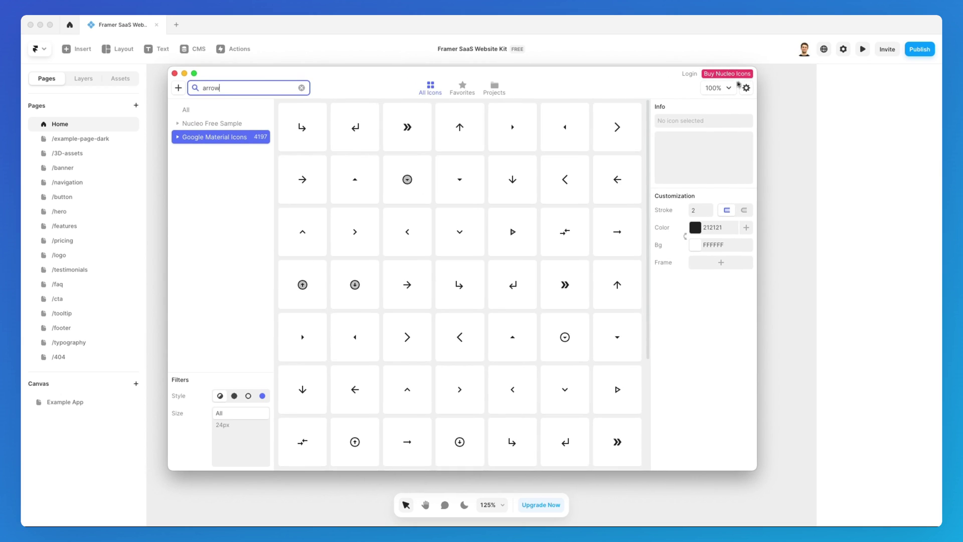
{"action": "left_click", "coordinate": [713, 88]}
{"action": "left_click", "coordinate": [727, 105]}
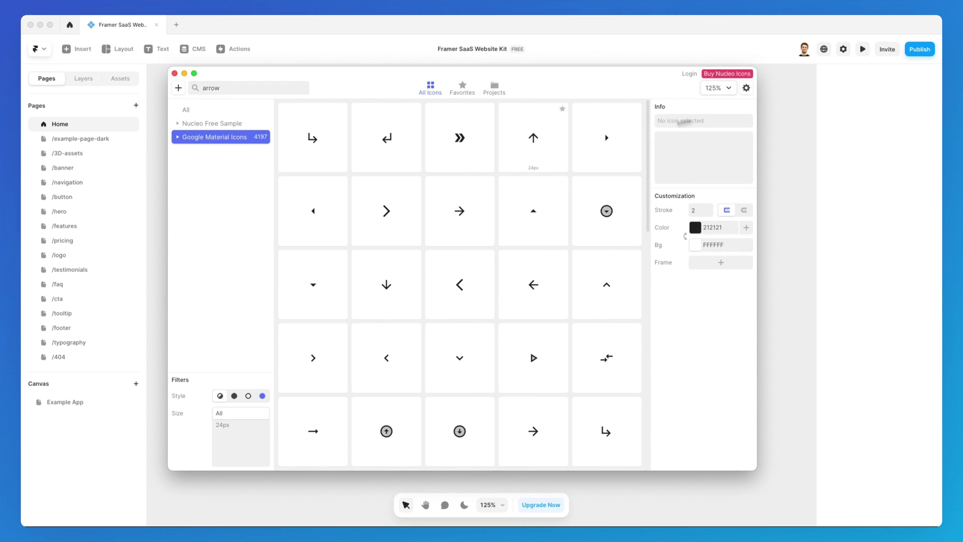
{"action": "left_click_drag", "start_coordinate": [461, 190], "coordinate": [786, 186]}
Close Nucleo, try a purple #5500FF fill on the chevron, then undo to black
{"action": "key", "text": "Escape"}
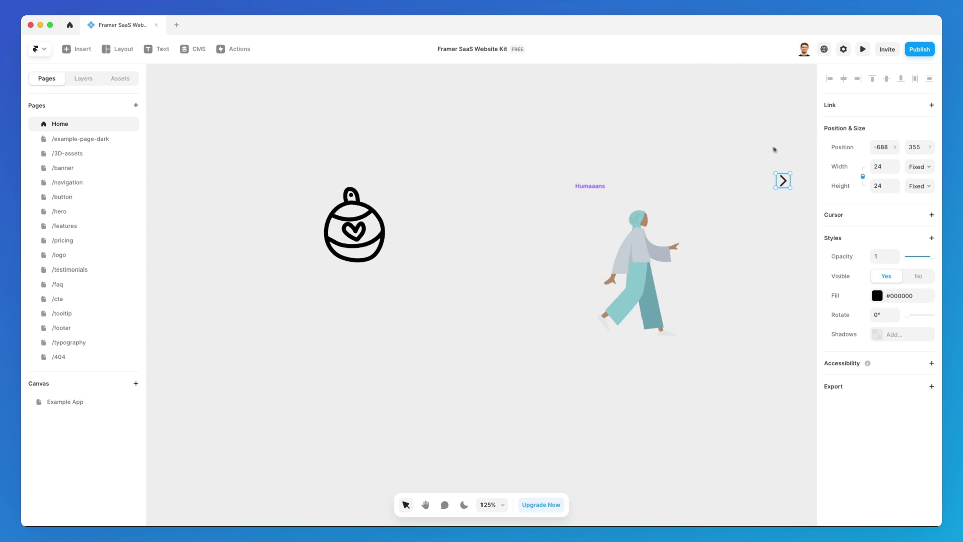
{"action": "scroll", "coordinate": [776, 161], "scroll_direction": "right", "scroll_amount": 5}
{"action": "scroll", "coordinate": [545, 175], "scroll_direction": "up", "scroll_amount": 5}
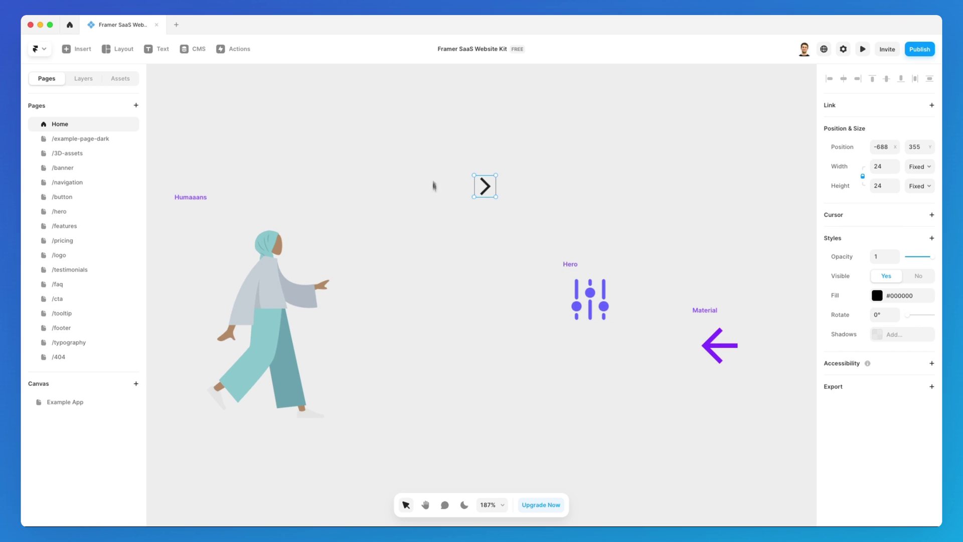
{"action": "left_click", "coordinate": [882, 299]}
{"action": "left_click_drag", "start_coordinate": [755, 359], "coordinate": [746, 357]}
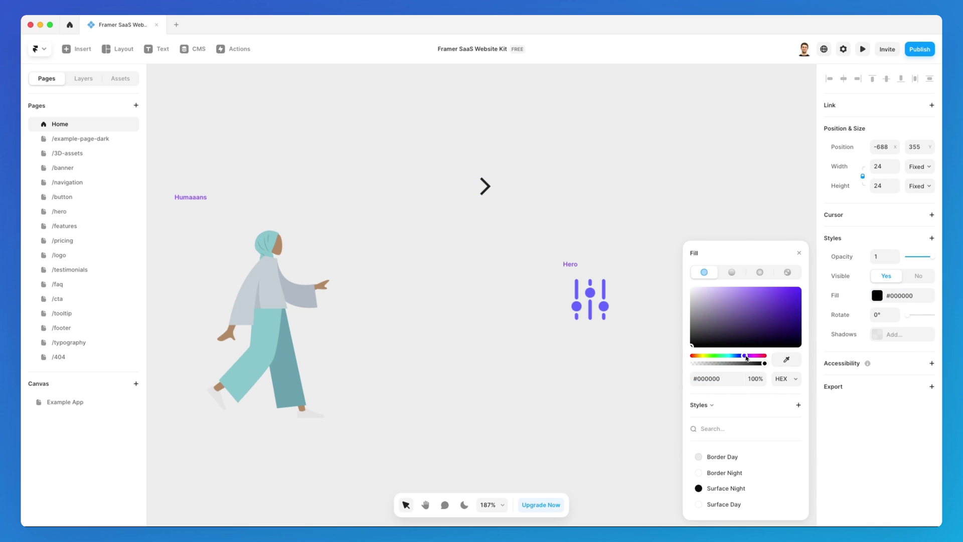
{"action": "key", "text": "Escape"}
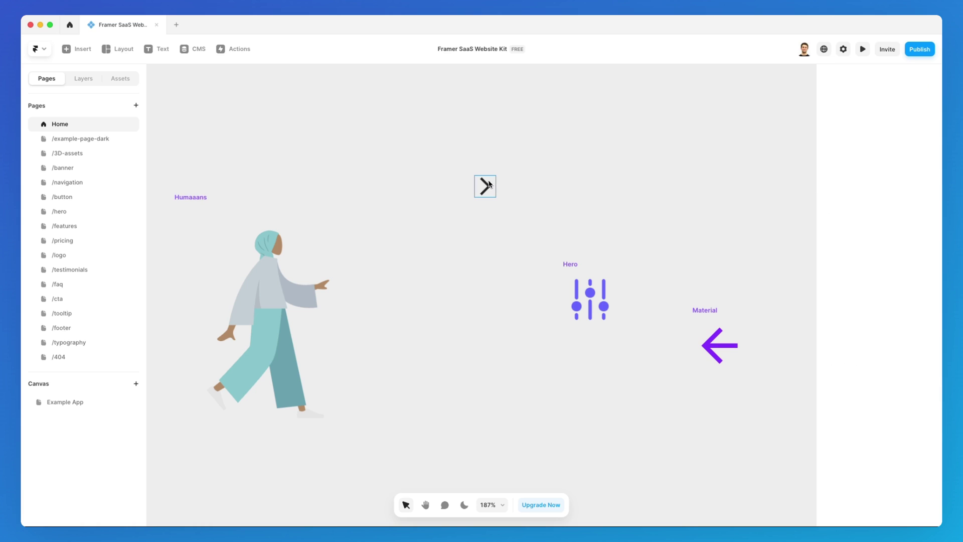
{"action": "key", "text": "ctrl+z"}
Deselect the chevron and zoom out to 104% to view all icons together
{"action": "left_click", "coordinate": [419, 152]}
{"action": "scroll", "coordinate": [441, 156], "scroll_direction": "left", "scroll_amount": 1}
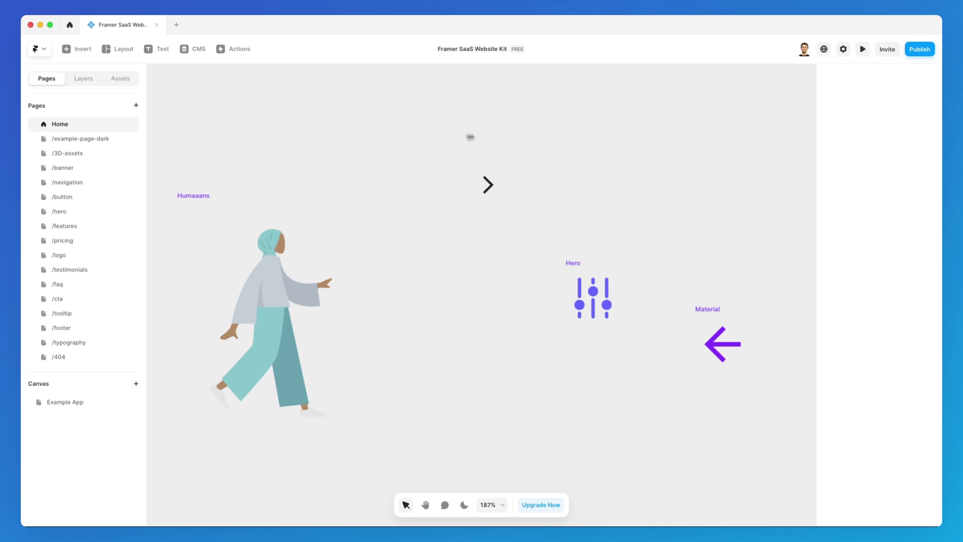
{"action": "scroll", "coordinate": [481, 173], "scroll_direction": "down", "scroll_amount": 5}
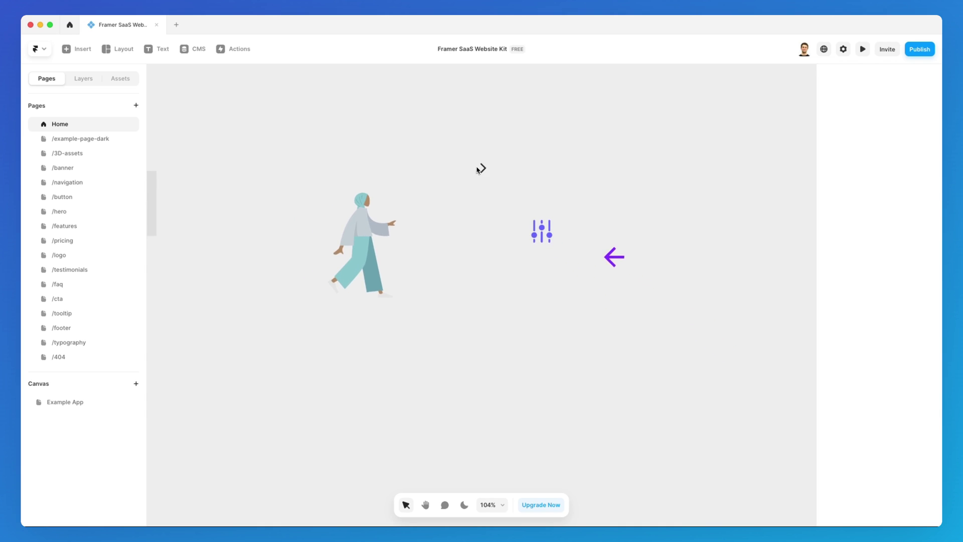
{"action": "scroll", "coordinate": [477, 170], "scroll_direction": "left", "scroll_amount": 5}
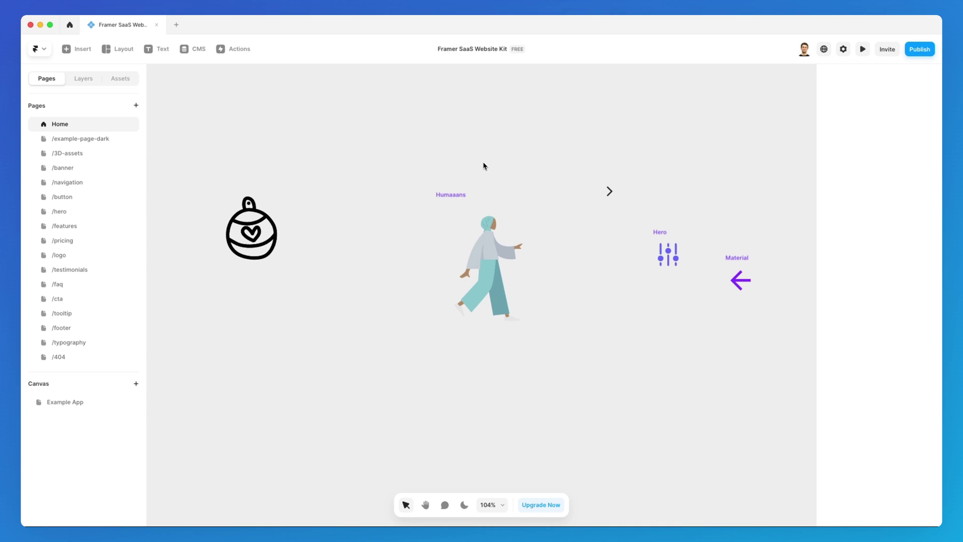